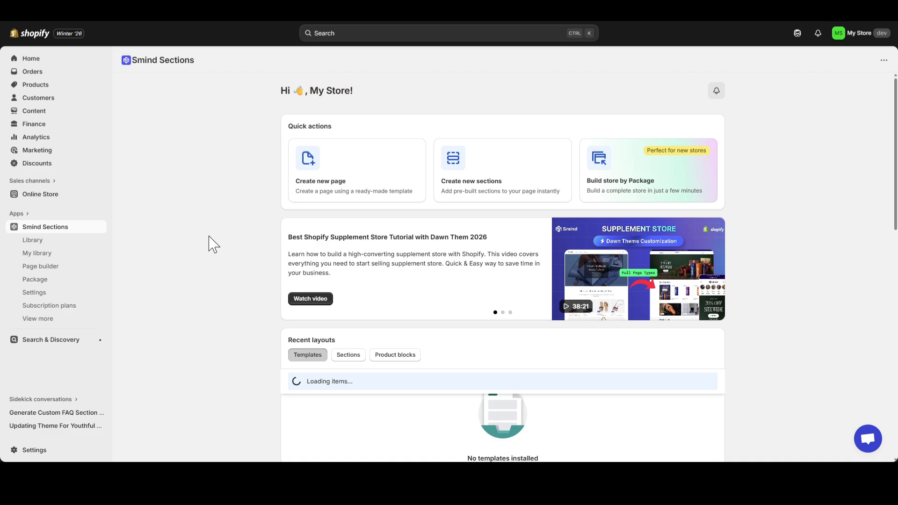
Search the Smind Sections library for "Header" and install the Header 1-1 section.
{"action": "left_click", "coordinate": [60, 243]}
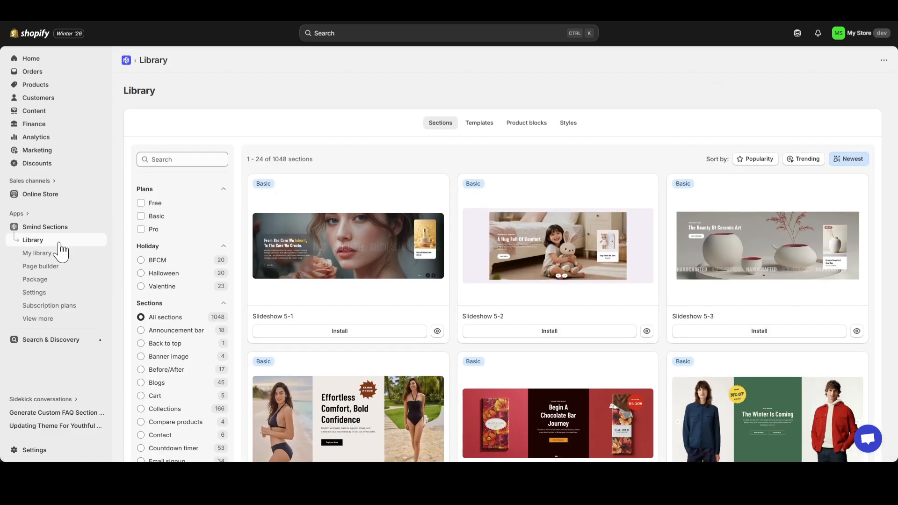
{"action": "left_click", "coordinate": [201, 165]}
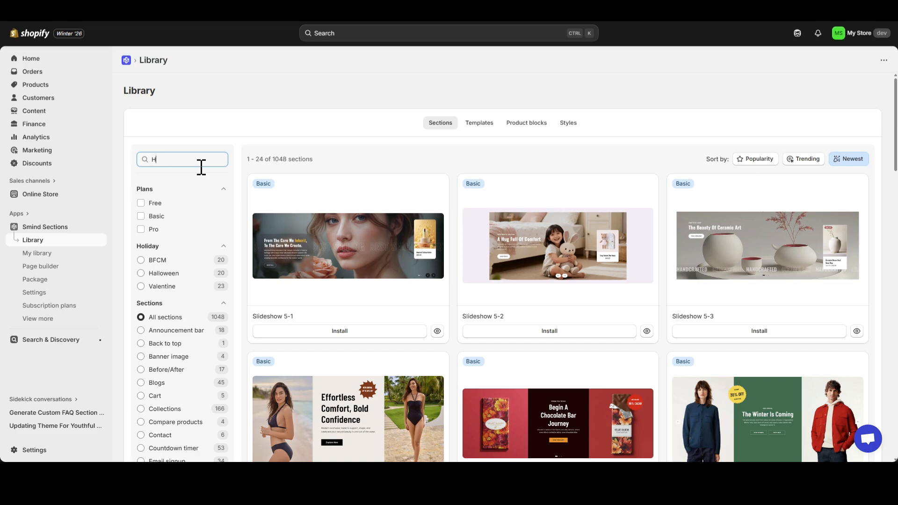
{"action": "scroll", "coordinate": [201, 169], "scroll_direction": "down", "scroll_amount": 1}
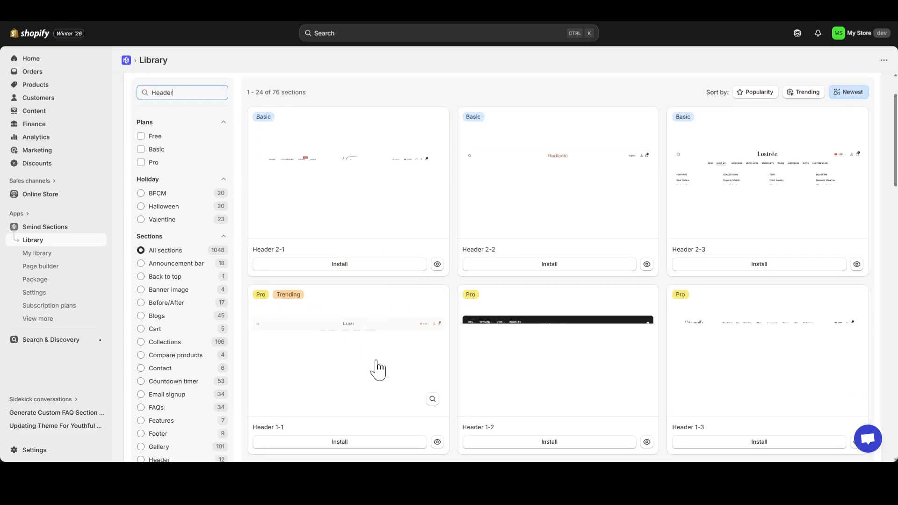
{"action": "scroll", "coordinate": [375, 365], "scroll_direction": "down", "scroll_amount": 2}
{"action": "scroll", "coordinate": [373, 238], "scroll_direction": "up", "scroll_amount": 2}
{"action": "scroll", "coordinate": [609, 193], "scroll_direction": "down", "scroll_amount": 9}
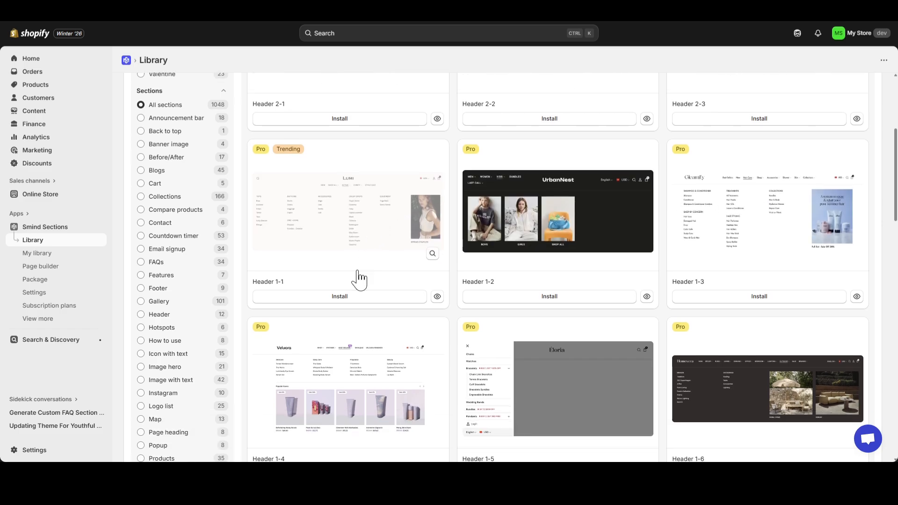
{"action": "scroll", "coordinate": [374, 315], "scroll_direction": "down", "scroll_amount": 7}
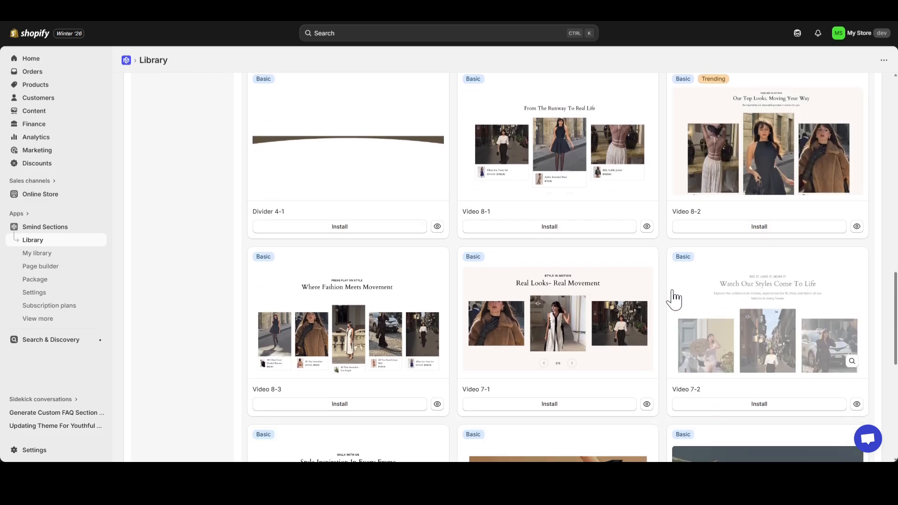
{"action": "scroll", "coordinate": [454, 283], "scroll_direction": "up", "scroll_amount": 13}
{"action": "scroll", "coordinate": [374, 316], "scroll_direction": "up", "scroll_amount": 2}
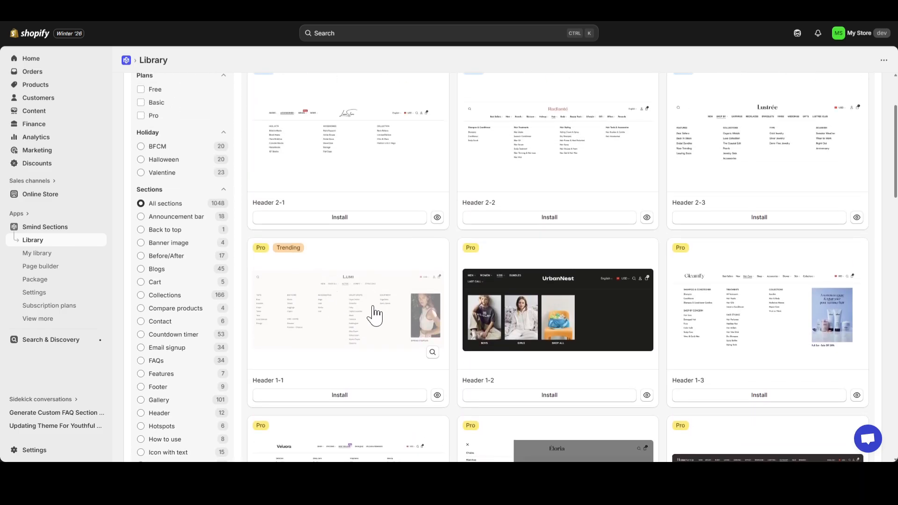
{"action": "left_click", "coordinate": [341, 399]}
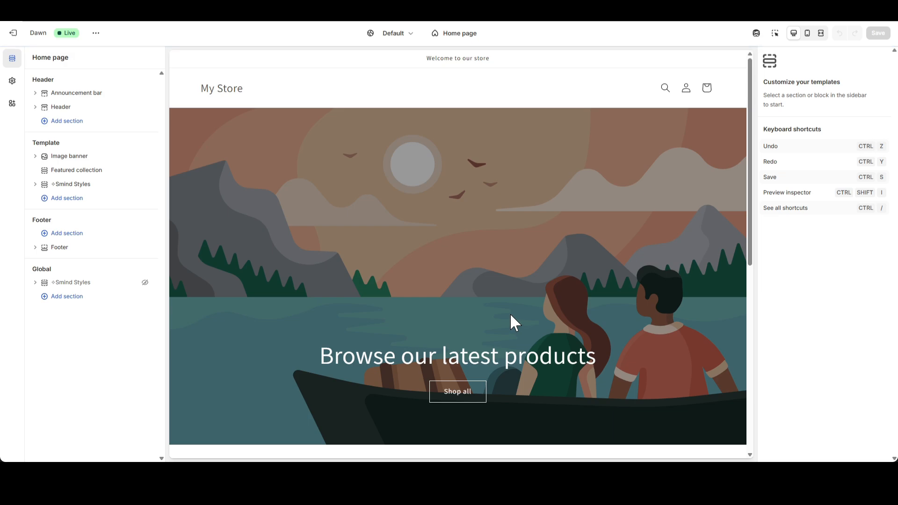
Replace the home page's header with the Header 1-1 section, deleting the announcement bar and hiding the default header.
{"action": "left_click", "coordinate": [80, 124]}
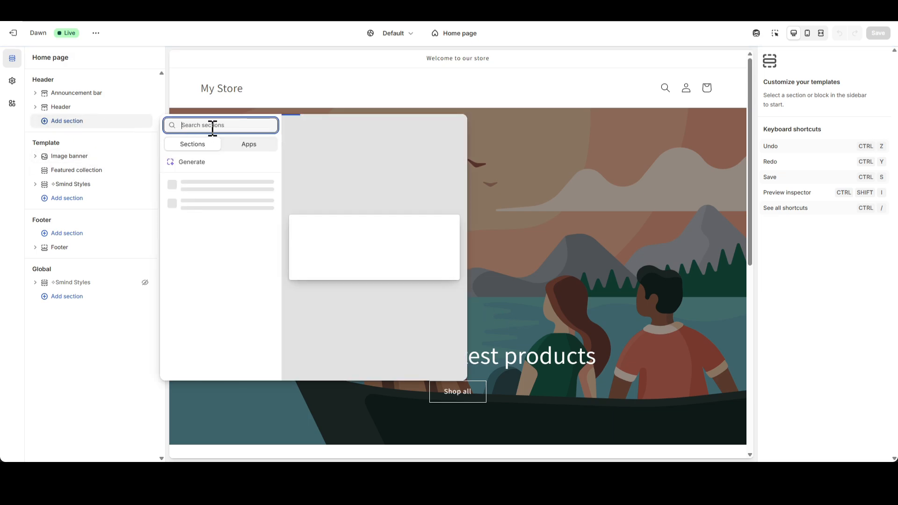
{"action": "left_click", "coordinate": [199, 215]}
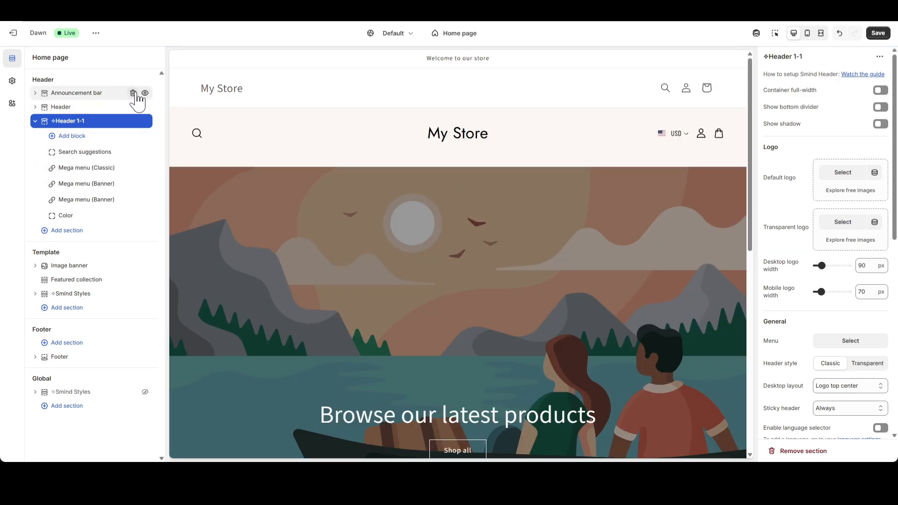
{"action": "left_click", "coordinate": [135, 93]}
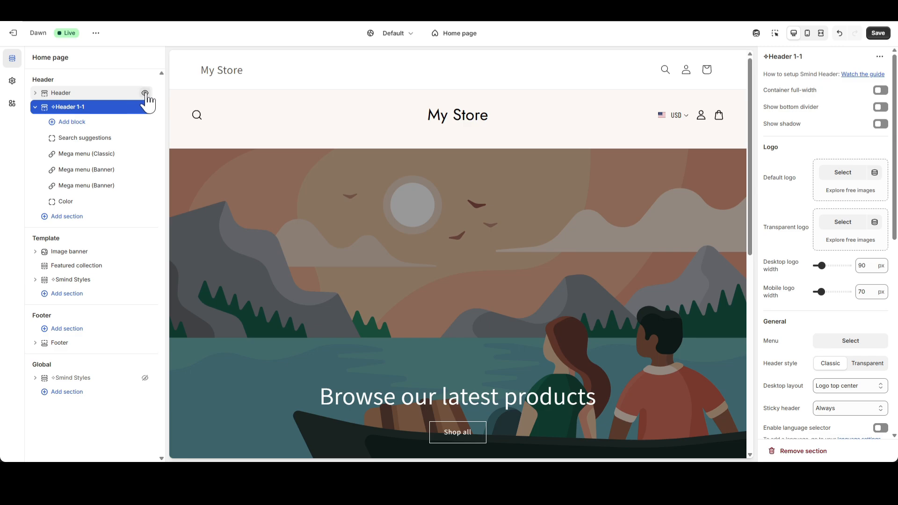
{"action": "left_click", "coordinate": [145, 93]}
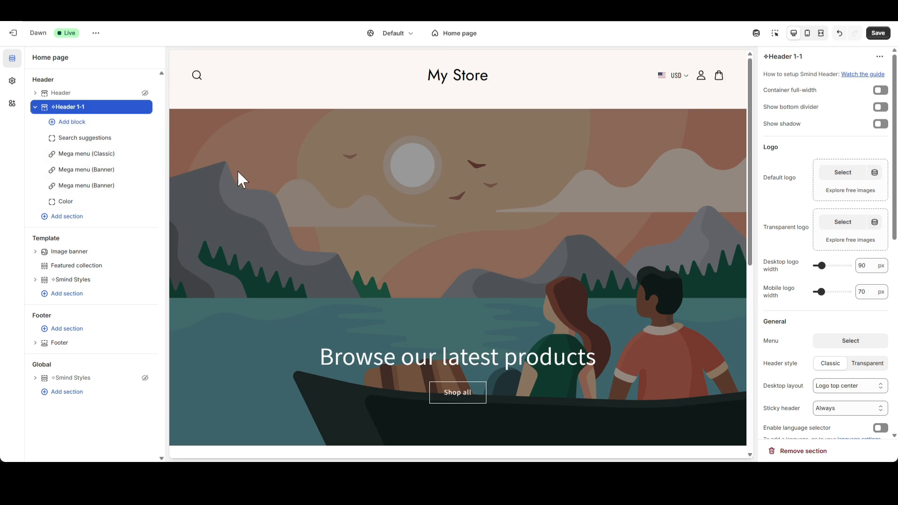
Delete the three preset mega menu blocks, one Classic and two Banner, from the Header 1-1 section.
{"action": "left_click", "coordinate": [133, 154]}
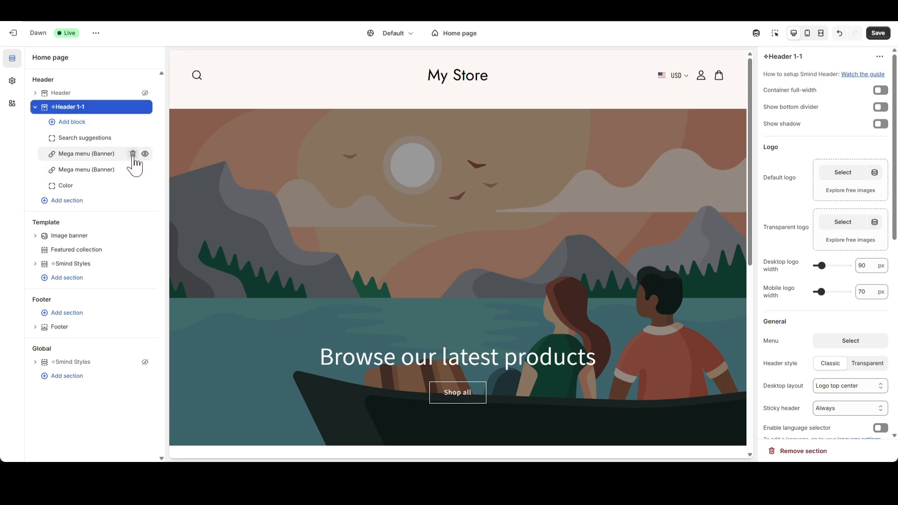
{"action": "left_click", "coordinate": [133, 154]}
{"action": "left_click", "coordinate": [133, 154]}
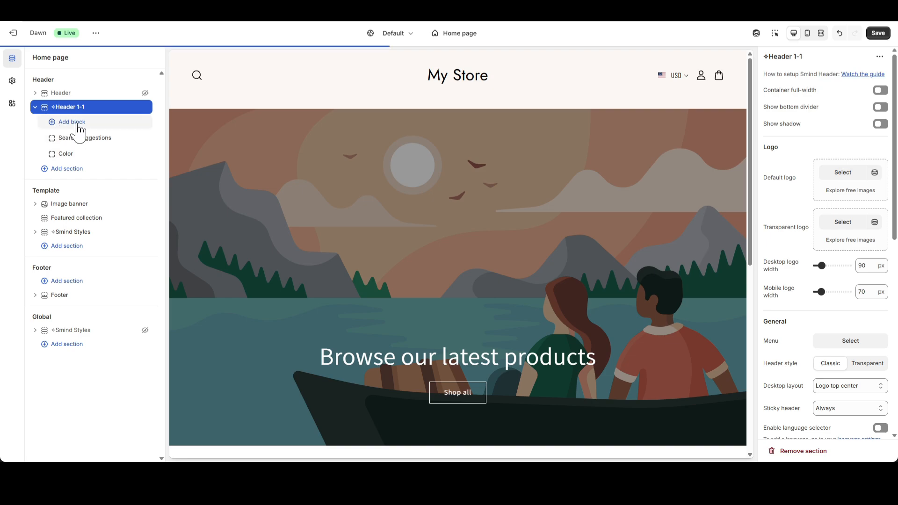
Add Classic, Banner, Collection, Products and Product tabs mega menu blocks to the Header 1-1 section.
{"action": "left_click", "coordinate": [75, 123]}
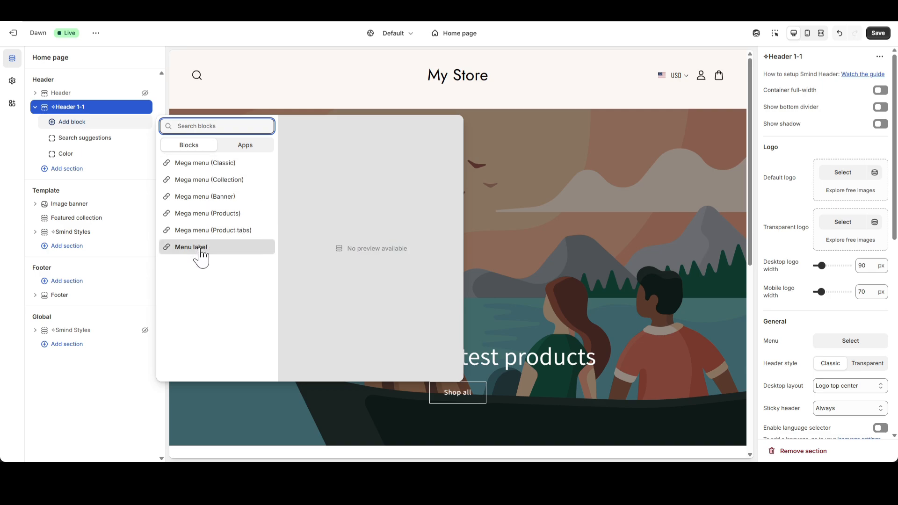
{"action": "left_click", "coordinate": [206, 162]}
{"action": "left_click", "coordinate": [72, 122]}
{"action": "left_click", "coordinate": [205, 197]}
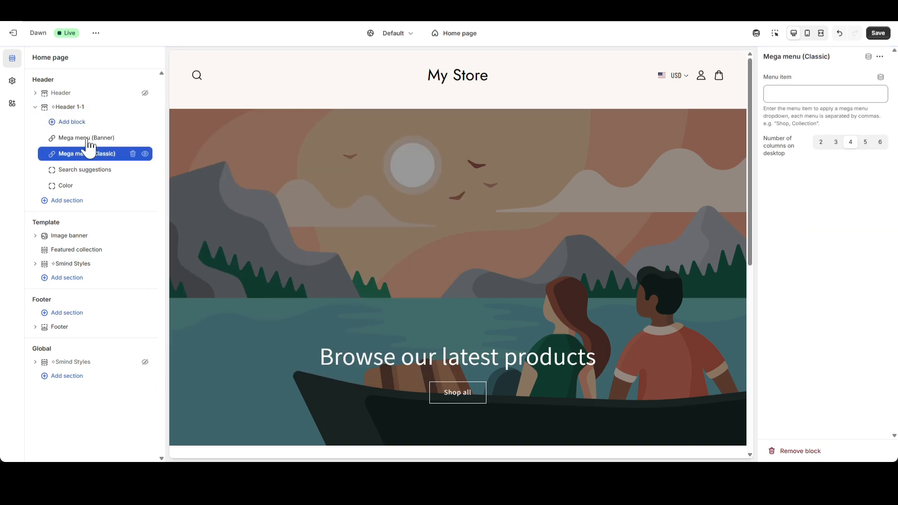
{"action": "left_click", "coordinate": [72, 122]}
{"action": "left_click", "coordinate": [209, 180]}
{"action": "left_click", "coordinate": [71, 121]}
{"action": "left_click", "coordinate": [208, 213]}
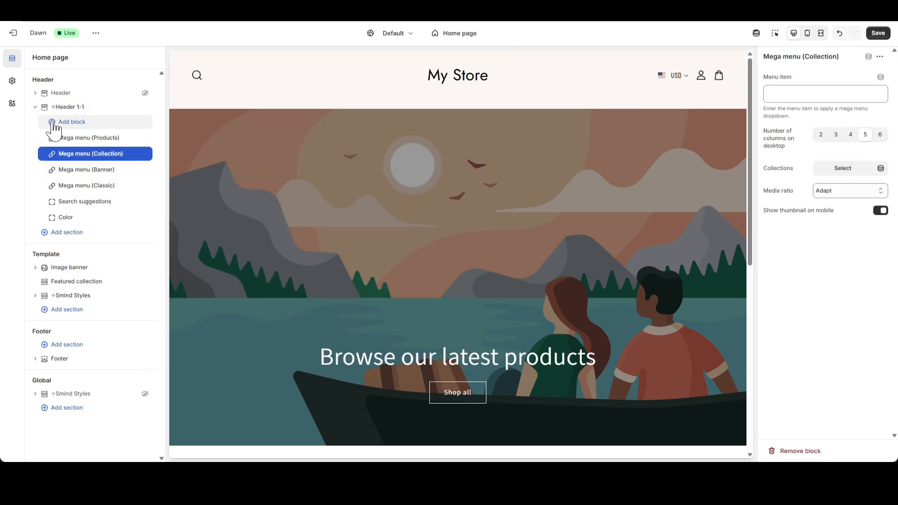
{"action": "left_click", "coordinate": [71, 122]}
{"action": "left_click", "coordinate": [213, 231]}
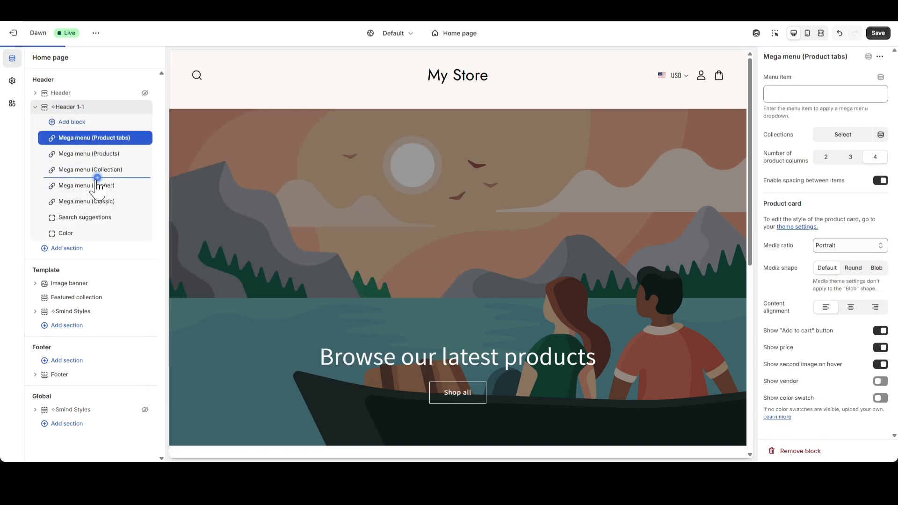
Set Logo_2.png as the default logo of the Header 1-1 section.
{"action": "left_click", "coordinate": [75, 106]}
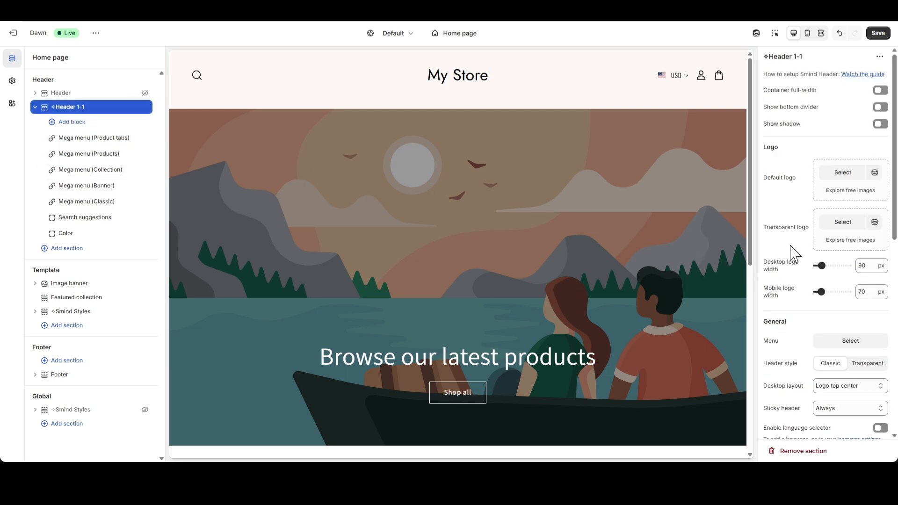
{"action": "left_click", "coordinate": [843, 173]}
{"action": "scroll", "coordinate": [589, 310], "scroll_direction": "down", "scroll_amount": 5}
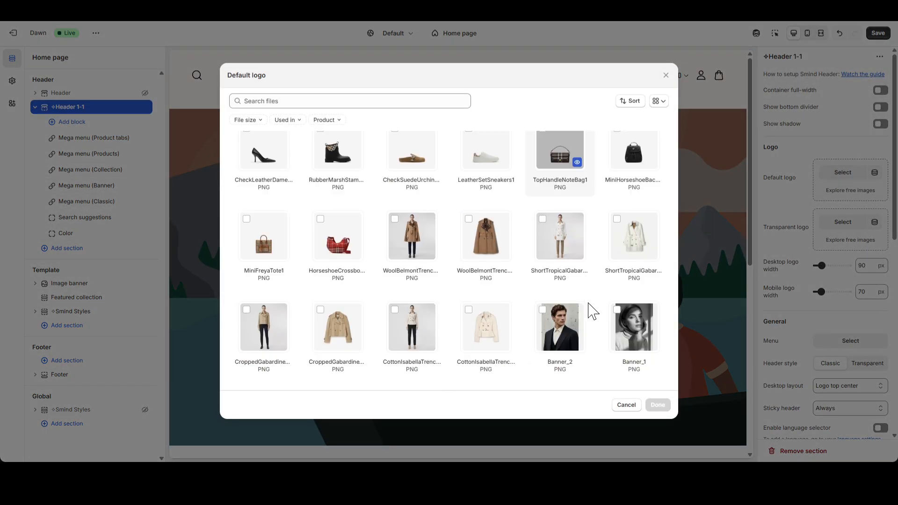
{"action": "left_click", "coordinate": [276, 333]}
{"action": "left_click", "coordinate": [654, 405]}
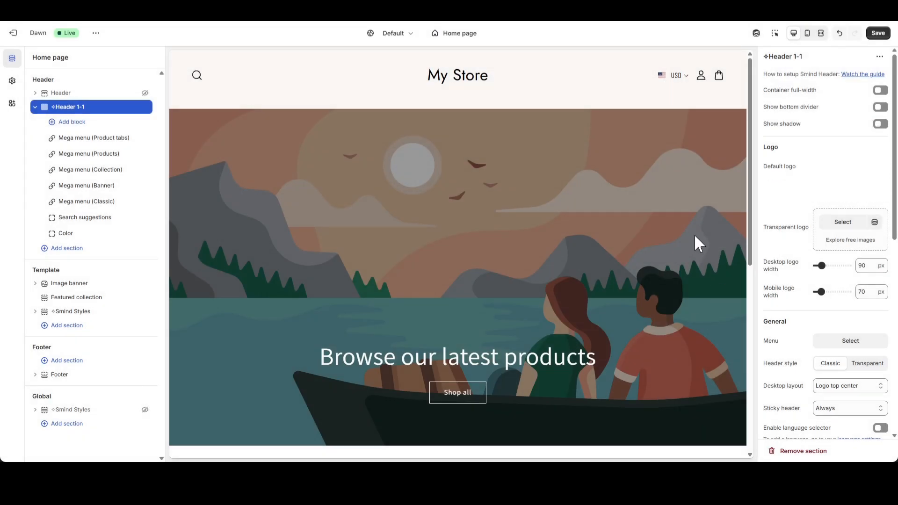
Set Logo_1.png as the header's transparent logo and the desktop logo width to 150 px.
{"action": "left_click", "coordinate": [843, 222]}
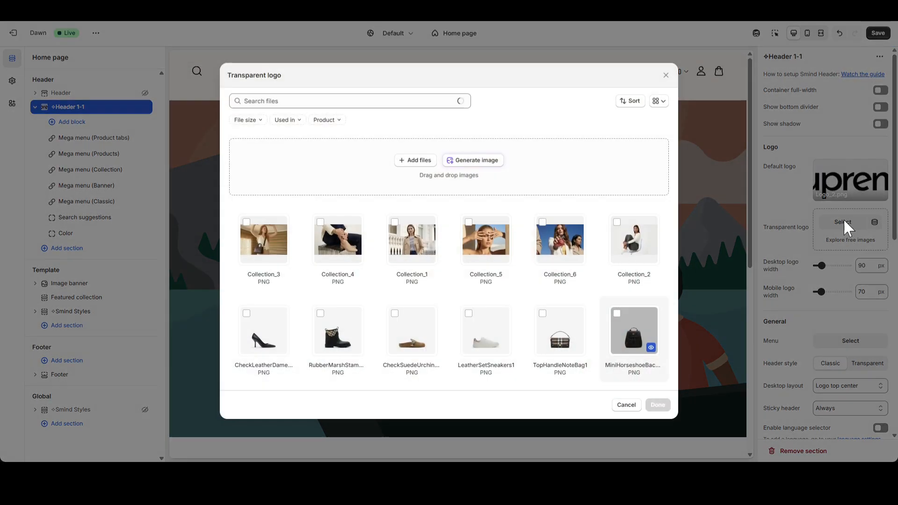
{"action": "scroll", "coordinate": [452, 305], "scroll_direction": "down", "scroll_amount": 5}
{"action": "left_click", "coordinate": [658, 405]}
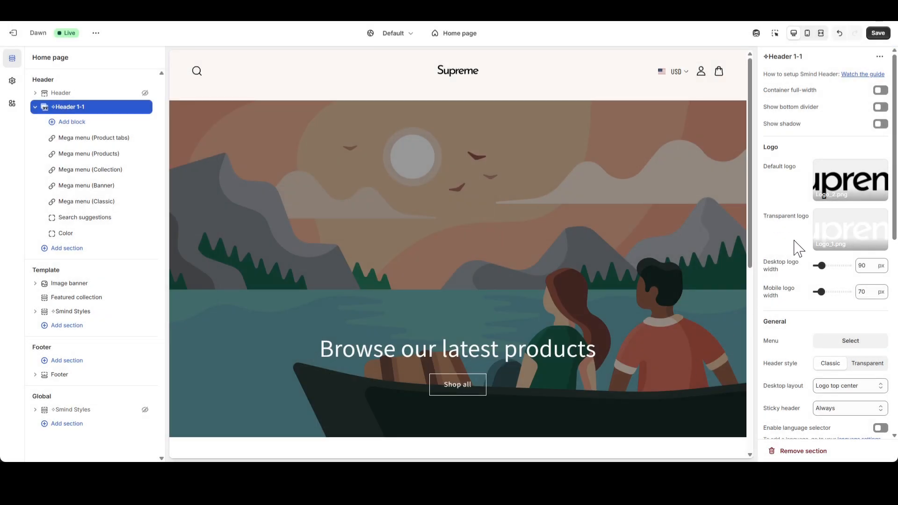
{"action": "left_click_drag", "start_coordinate": [821, 264], "coordinate": [828, 264]}
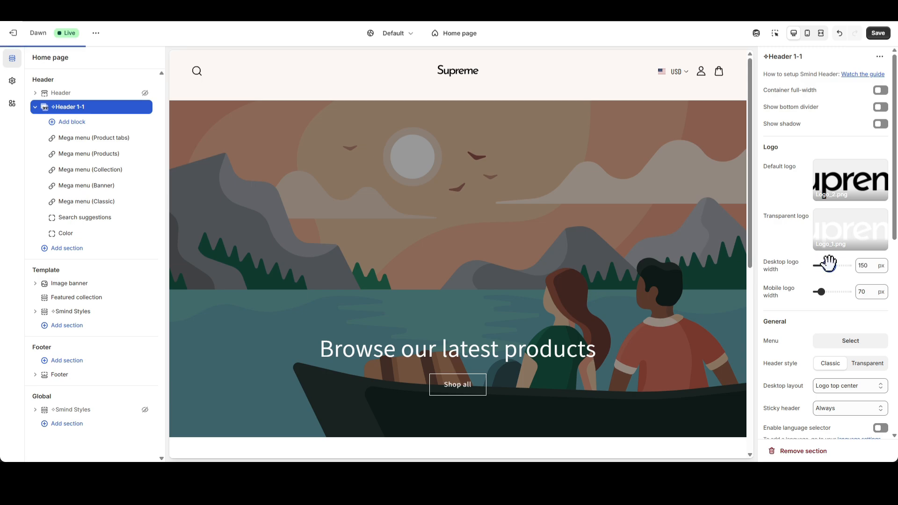
Start creating a new menu from the header's menu setting and name it "My Main Menu".
{"action": "scroll", "coordinate": [830, 302], "scroll_direction": "down", "scroll_amount": 2}
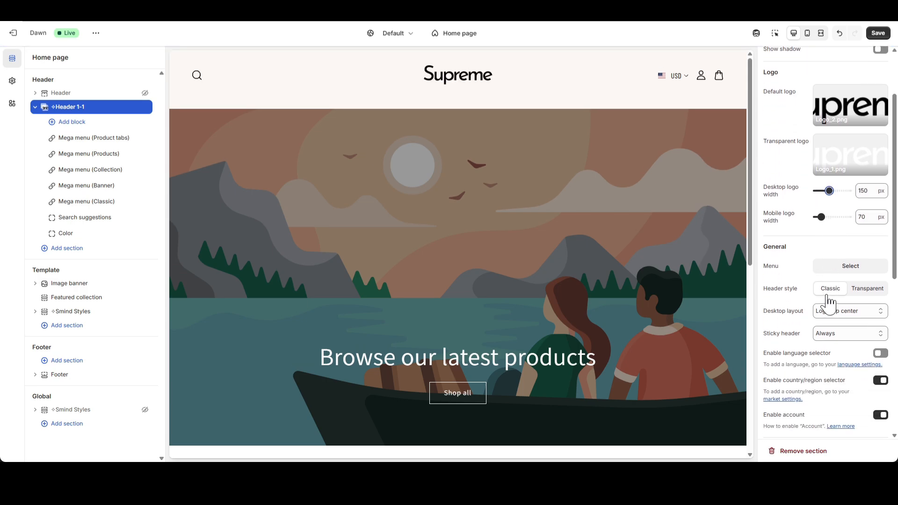
{"action": "scroll", "coordinate": [828, 301], "scroll_direction": "down", "scroll_amount": 1}
{"action": "left_click", "coordinate": [850, 249]}
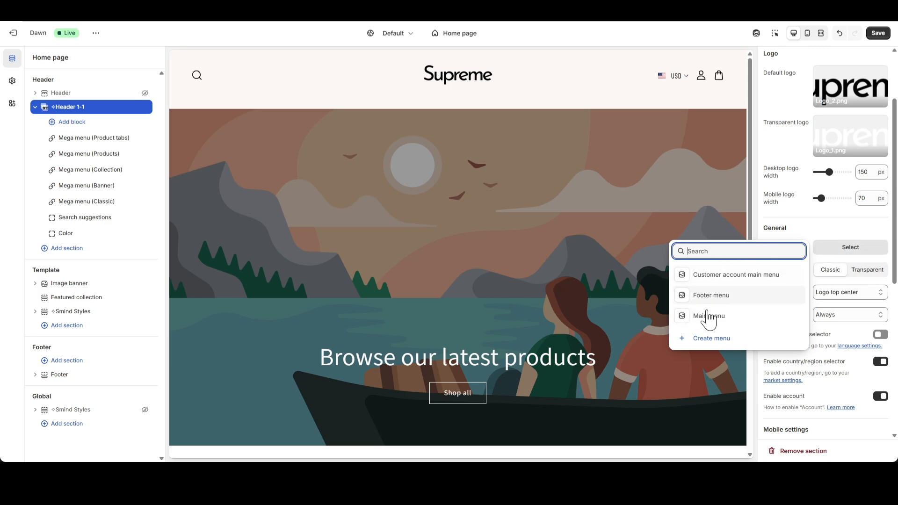
{"action": "left_click", "coordinate": [715, 345]}
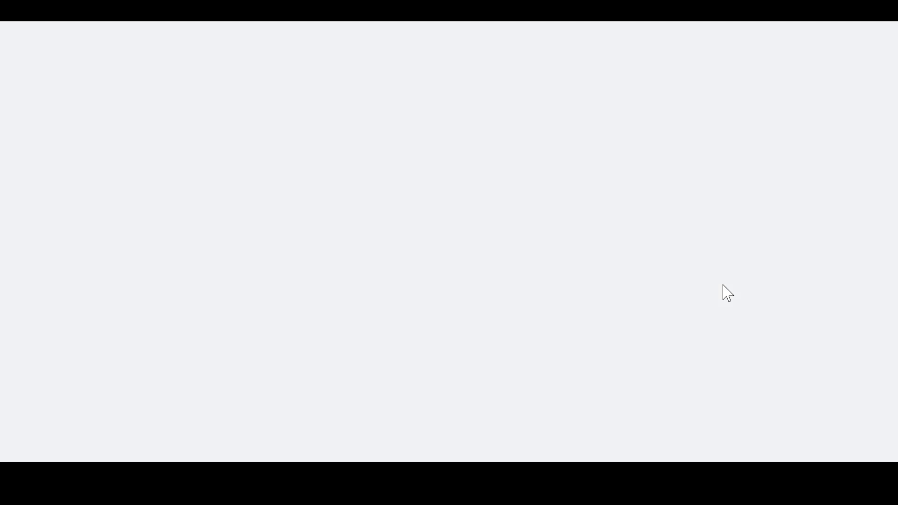
{"action": "left_click", "coordinate": [416, 101]}
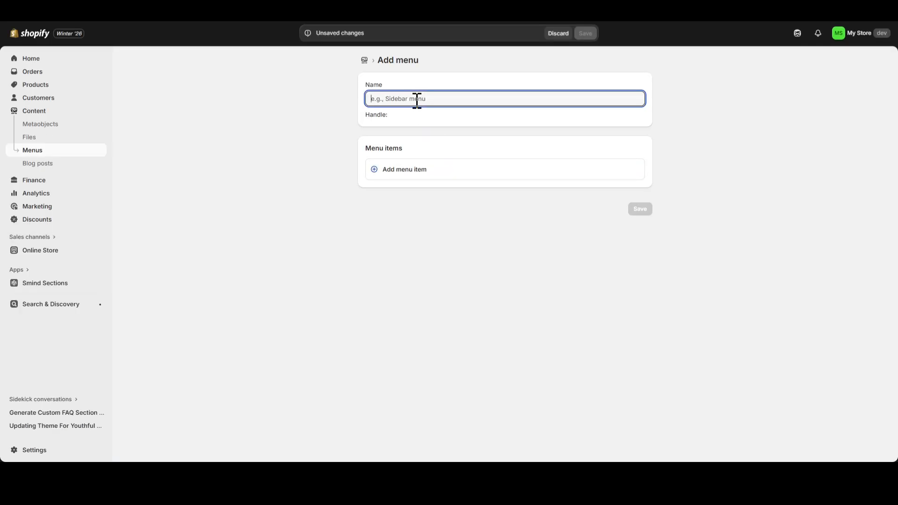
{"action": "type", "text": "My Main Menu"}
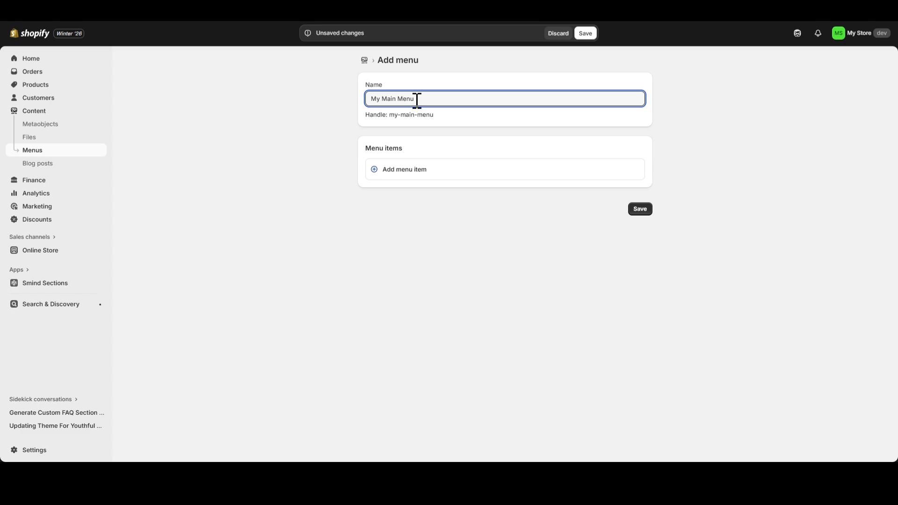
Add a menu item labelled "NEW ARRIVAL" with the link "#".
{"action": "left_click", "coordinate": [406, 170]}
{"action": "type", "text": "NEW ARRIVAL"}
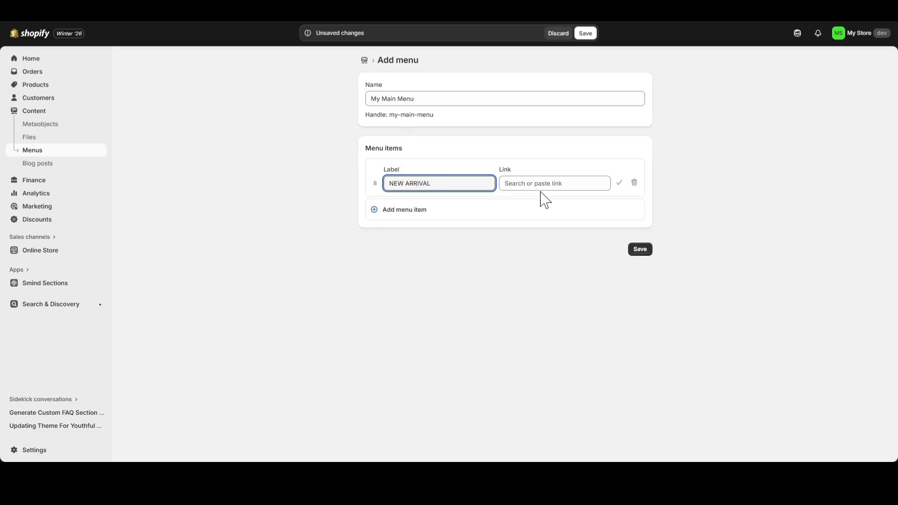
{"action": "left_click", "coordinate": [555, 184]}
{"action": "type", "text": "#"}
{"action": "left_click", "coordinate": [556, 194]}
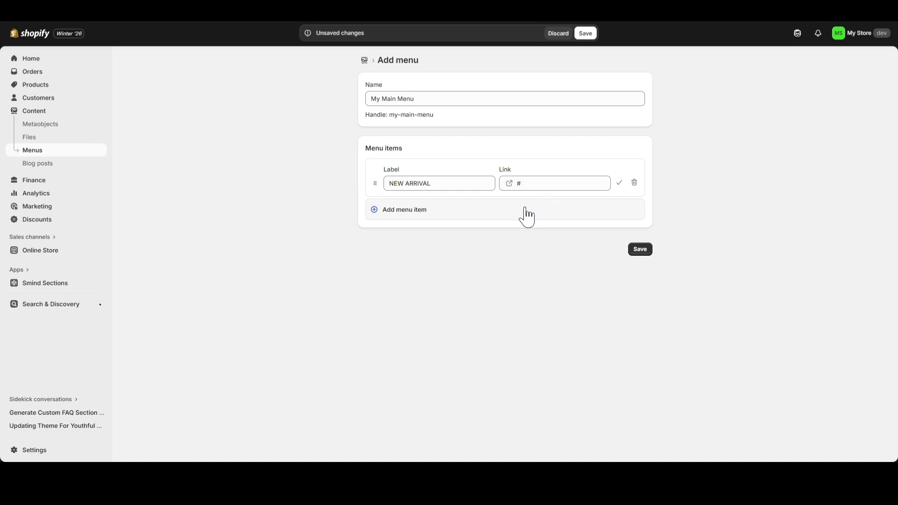
Add a menu item labelled "Latest" with the link "#" and nest it under NEW ARRIVAL.
{"action": "left_click", "coordinate": [523, 216]}
{"action": "type", "text": "Latest"}
{"action": "left_click", "coordinate": [538, 225]}
{"action": "type", "text": "#"}
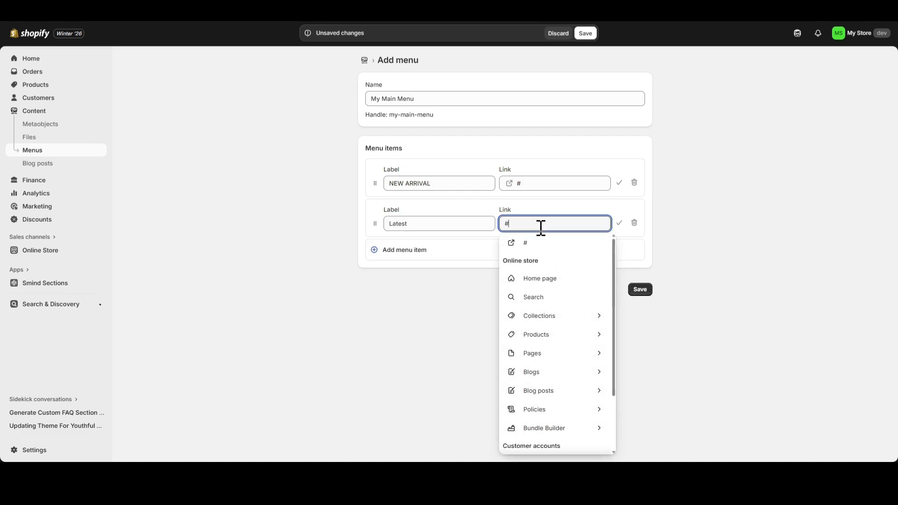
{"action": "left_click", "coordinate": [539, 244]}
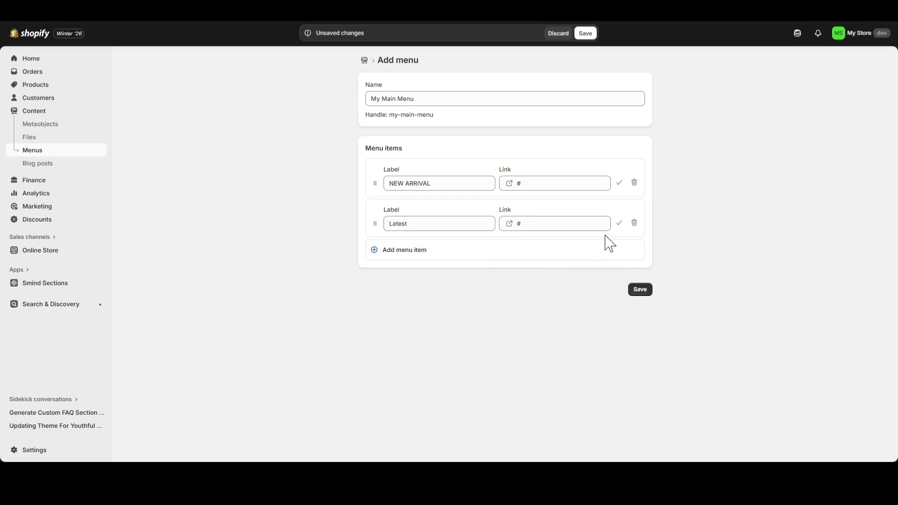
{"action": "left_click_drag", "start_coordinate": [376, 224], "coordinate": [419, 227]}
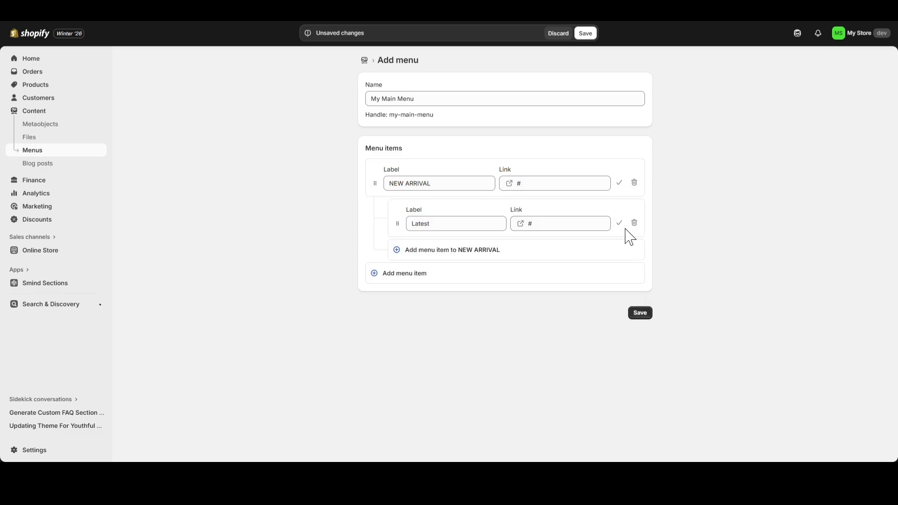
{"action": "left_click", "coordinate": [620, 224]}
{"action": "left_click", "coordinate": [619, 182]}
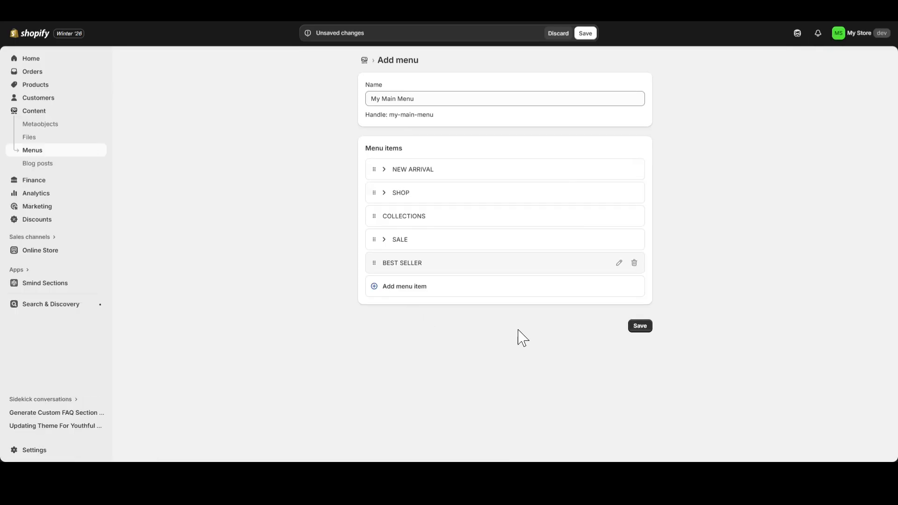
Review the nested items under NEW ARRIVAL: Latest, Coats & Jackets, Clothes, Bags, Shoes and Accessories.
{"action": "left_click", "coordinate": [385, 170]}
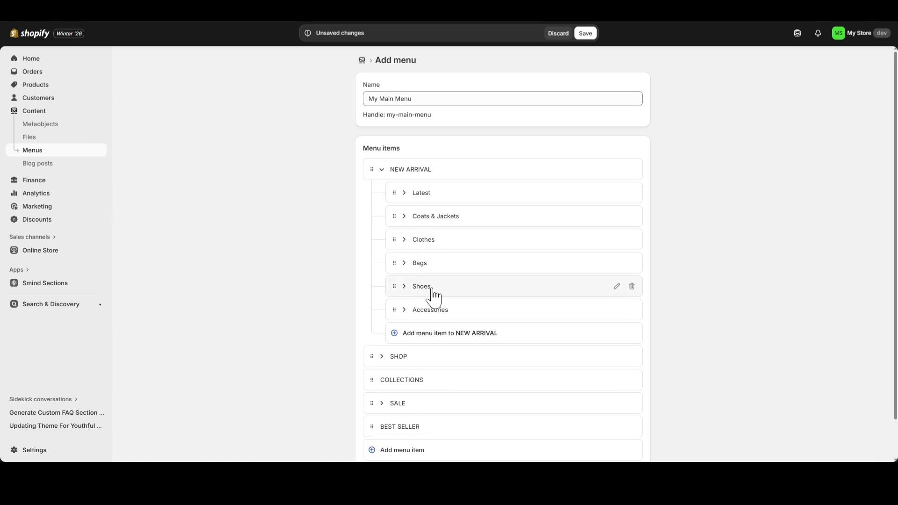
{"action": "left_click", "coordinate": [405, 196]}
{"action": "left_click", "coordinate": [405, 197]}
{"action": "left_click", "coordinate": [405, 217]}
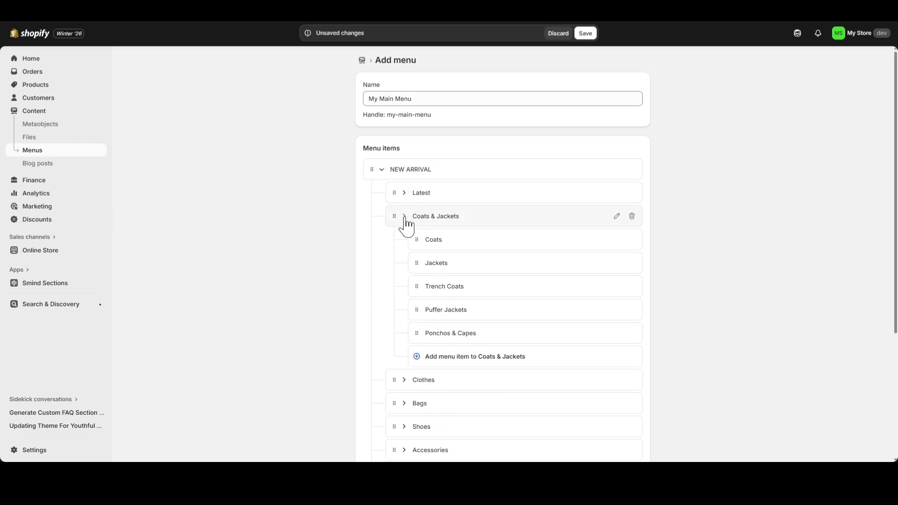
{"action": "left_click", "coordinate": [405, 217]}
{"action": "left_click", "coordinate": [406, 240]}
{"action": "left_click", "coordinate": [406, 241]}
{"action": "left_click", "coordinate": [405, 263]}
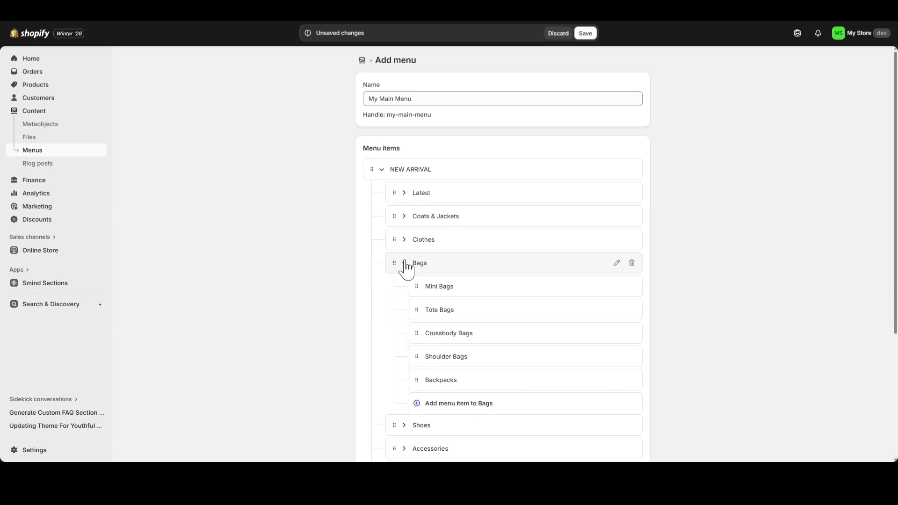
{"action": "left_click", "coordinate": [405, 264]}
{"action": "left_click", "coordinate": [406, 287]}
{"action": "left_click", "coordinate": [405, 287]}
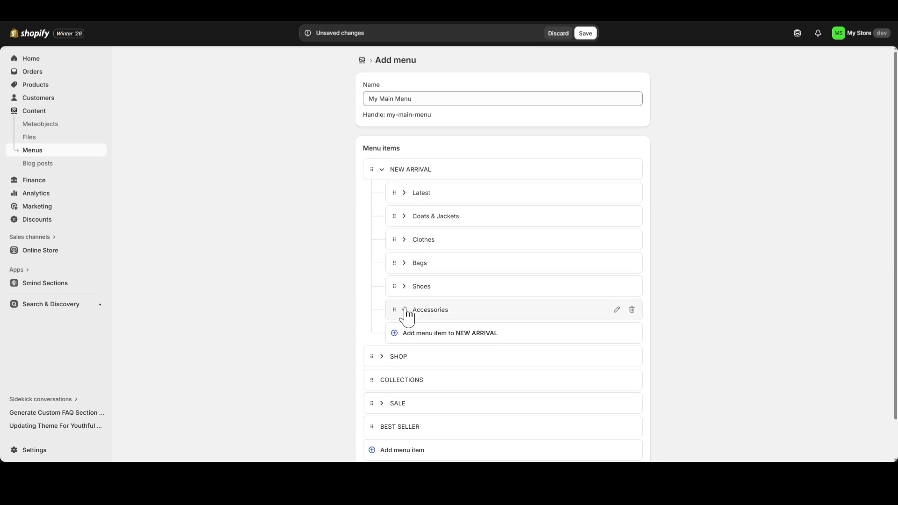
{"action": "left_click", "coordinate": [405, 310]}
{"action": "left_click", "coordinate": [406, 310]}
{"action": "left_click", "coordinate": [382, 170]}
Review the sub-items nested under the SHOP and SALE menu items.
{"action": "left_click", "coordinate": [384, 193]}
{"action": "left_click", "coordinate": [406, 216]}
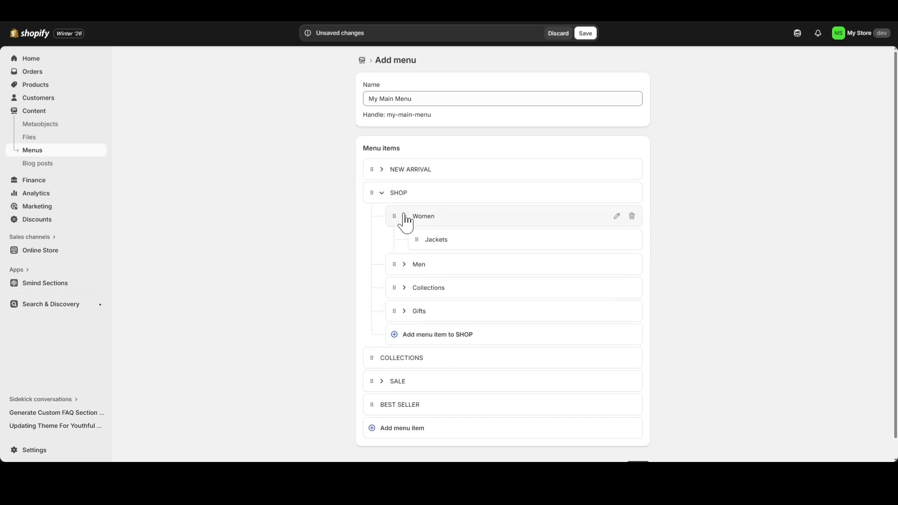
{"action": "left_click", "coordinate": [406, 217]}
{"action": "left_click", "coordinate": [406, 240]}
{"action": "left_click", "coordinate": [407, 240]}
{"action": "left_click", "coordinate": [383, 193]}
{"action": "left_click", "coordinate": [385, 239]}
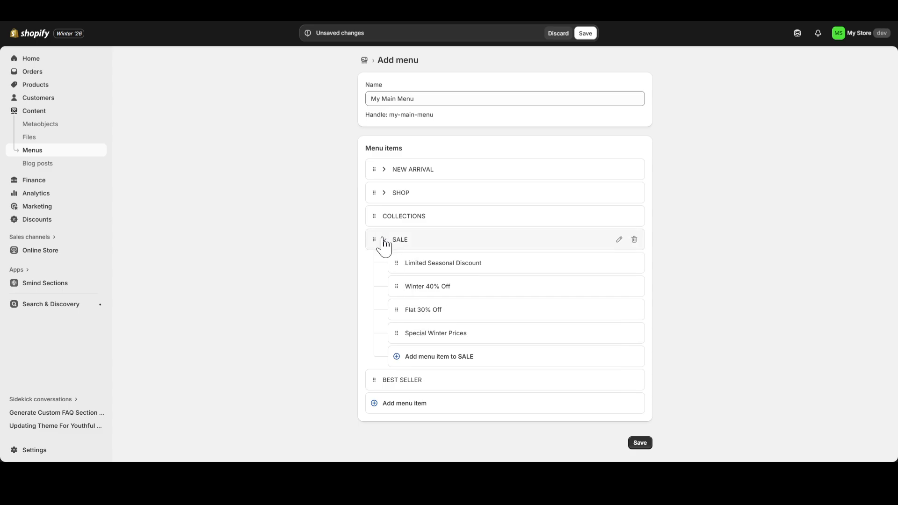
{"action": "left_click", "coordinate": [384, 239]}
Save the new menu and assign My Main Menu as the menu of the Header 1-1 section.
{"action": "left_click", "coordinate": [641, 326]}
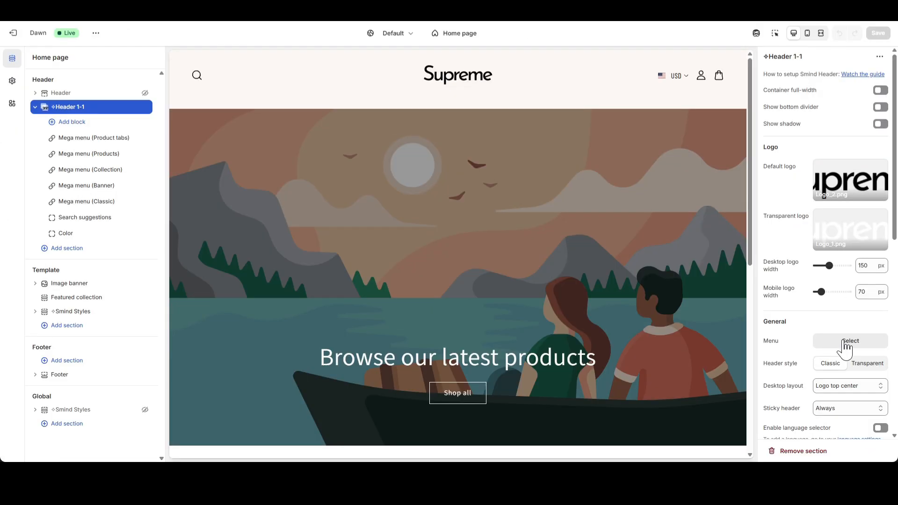
{"action": "left_click", "coordinate": [848, 343]}
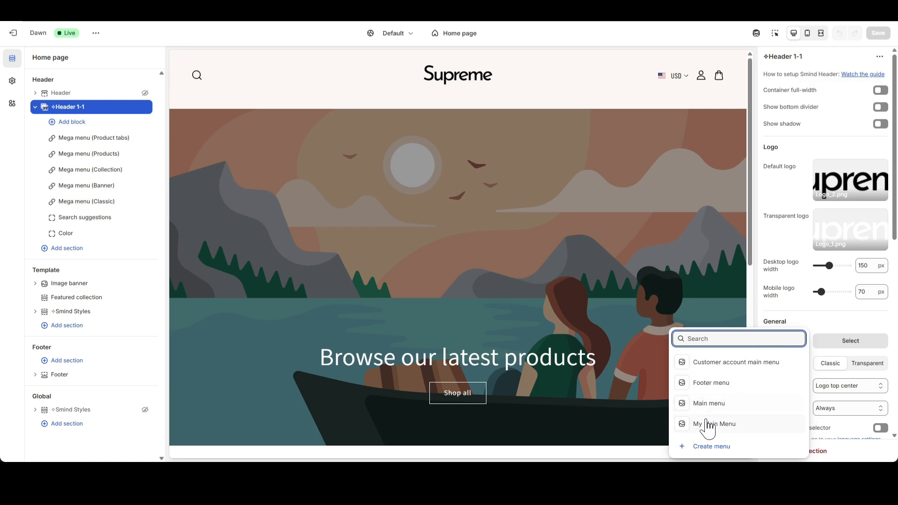
{"action": "left_click", "coordinate": [708, 425]}
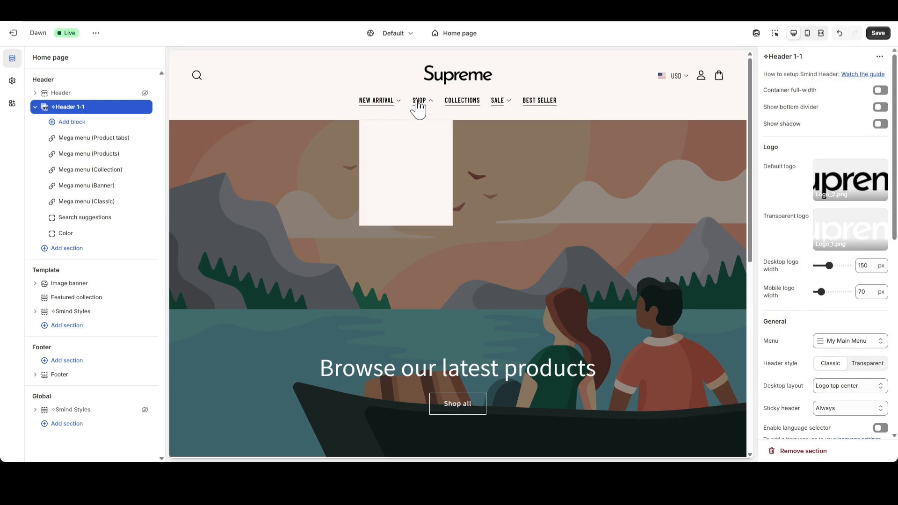
{"action": "mouse_move", "coordinate": [377, 104]}
{"action": "mouse_move", "coordinate": [383, 131]}
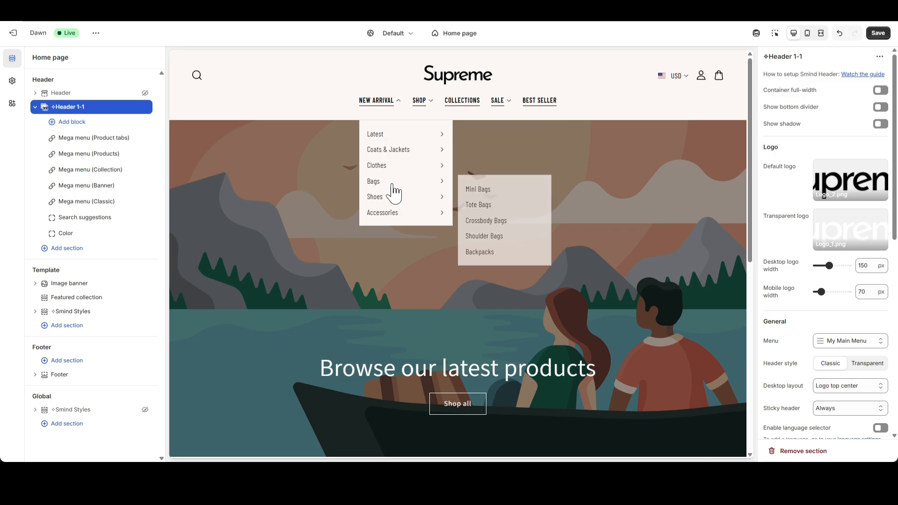
{"action": "mouse_move", "coordinate": [500, 130]}
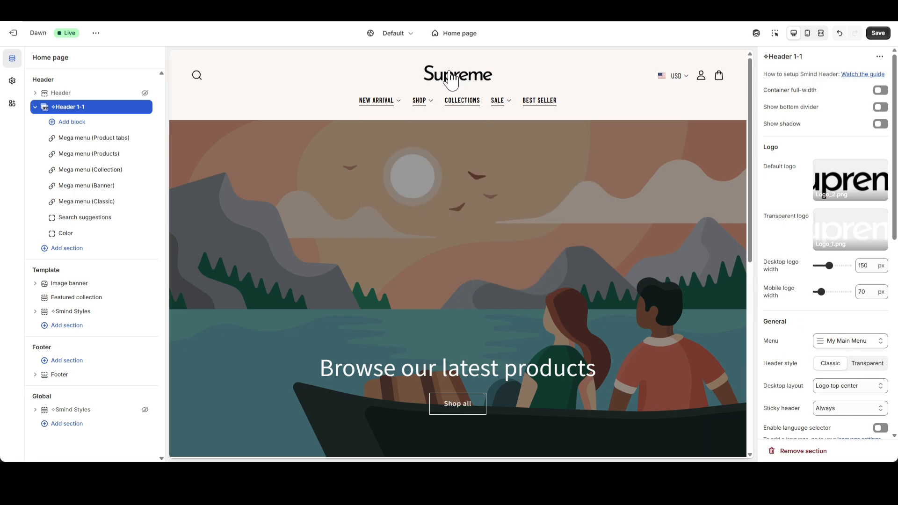
Set the header style to Transparent and the desktop layout to Logo middle center.
{"action": "left_click", "coordinate": [879, 365]}
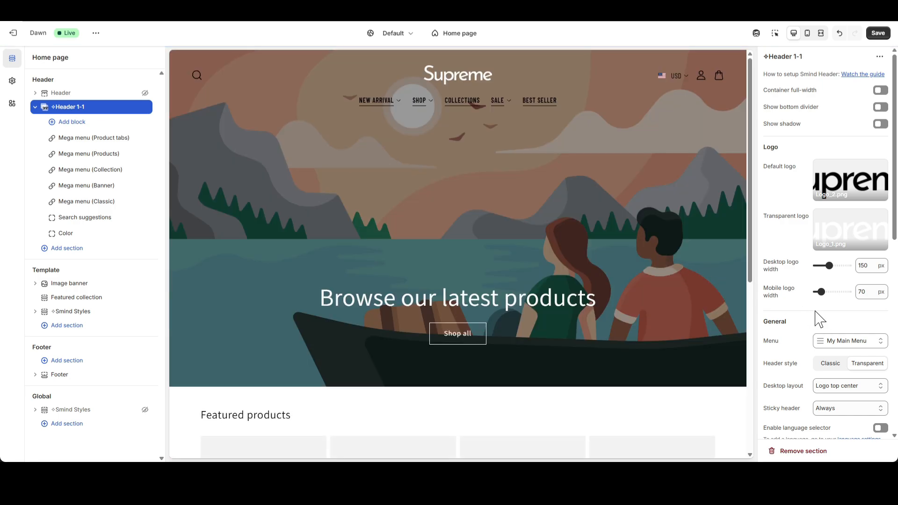
{"action": "scroll", "coordinate": [820, 322], "scroll_direction": "down", "scroll_amount": 3}
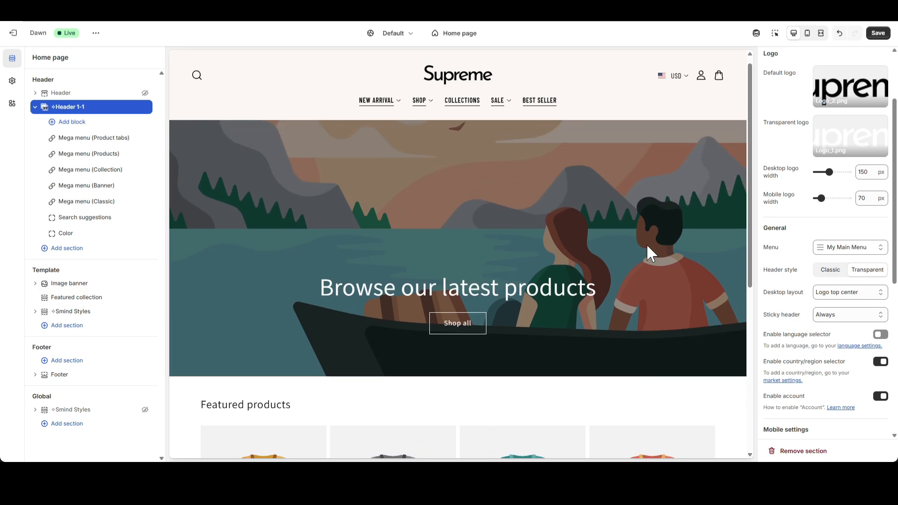
{"action": "left_click", "coordinate": [825, 294]}
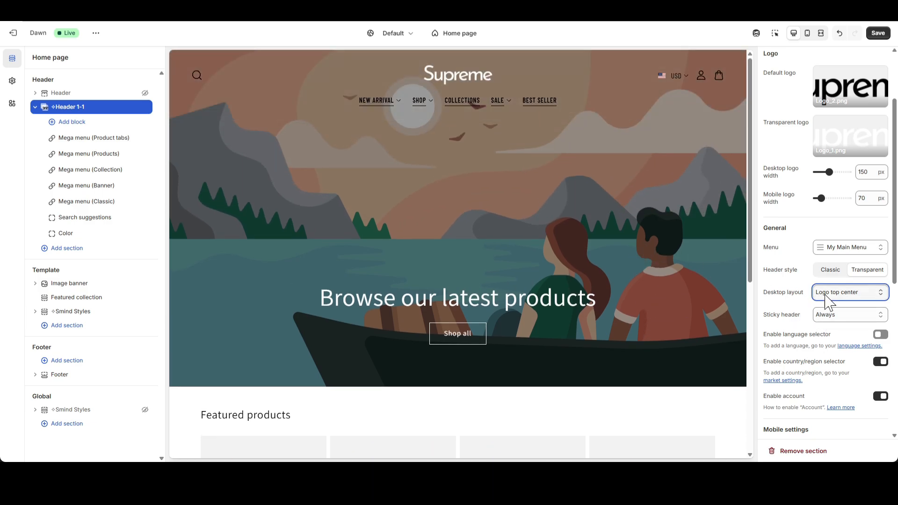
{"action": "left_click", "coordinate": [837, 360]}
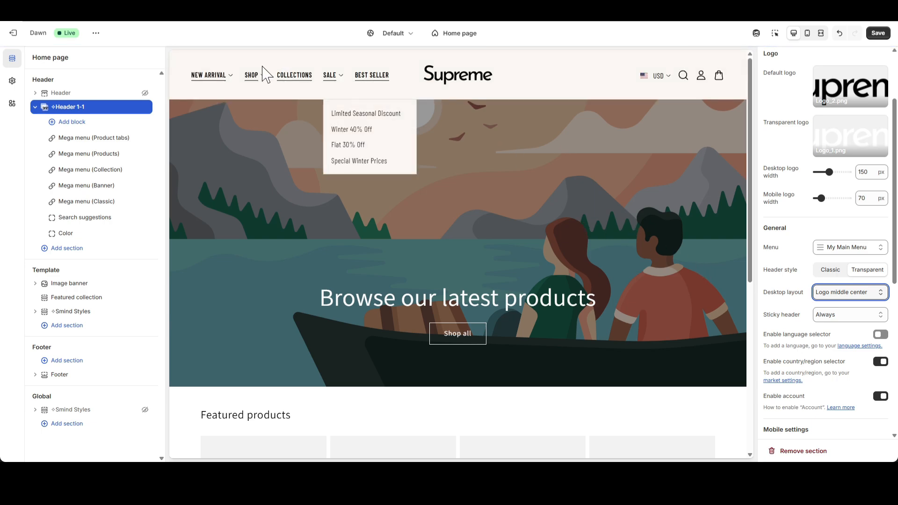
Try the "On scroll up" sticky header option and check its behaviour on the page preview.
{"action": "scroll", "coordinate": [794, 233], "scroll_direction": "down", "scroll_amount": 2}
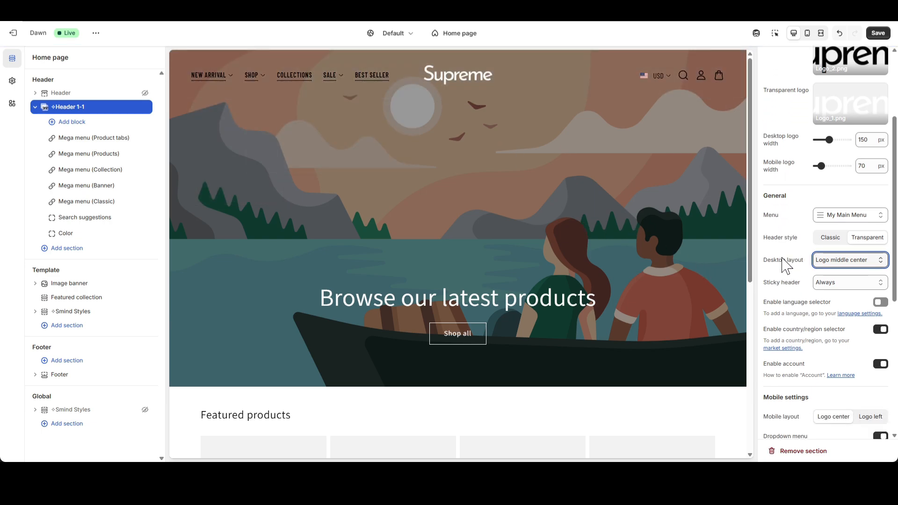
{"action": "scroll", "coordinate": [647, 245], "scroll_direction": "down", "scroll_amount": 3}
{"action": "scroll", "coordinate": [647, 239], "scroll_direction": "up", "scroll_amount": 3}
{"action": "scroll", "coordinate": [838, 290], "scroll_direction": "down", "scroll_amount": 4}
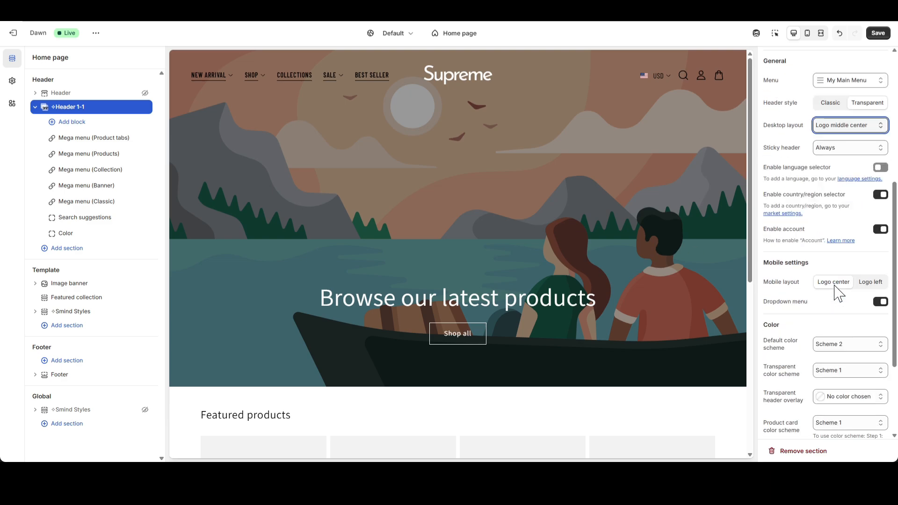
{"action": "scroll", "coordinate": [839, 131], "scroll_direction": "up", "scroll_amount": 1}
{"action": "left_click", "coordinate": [838, 151]}
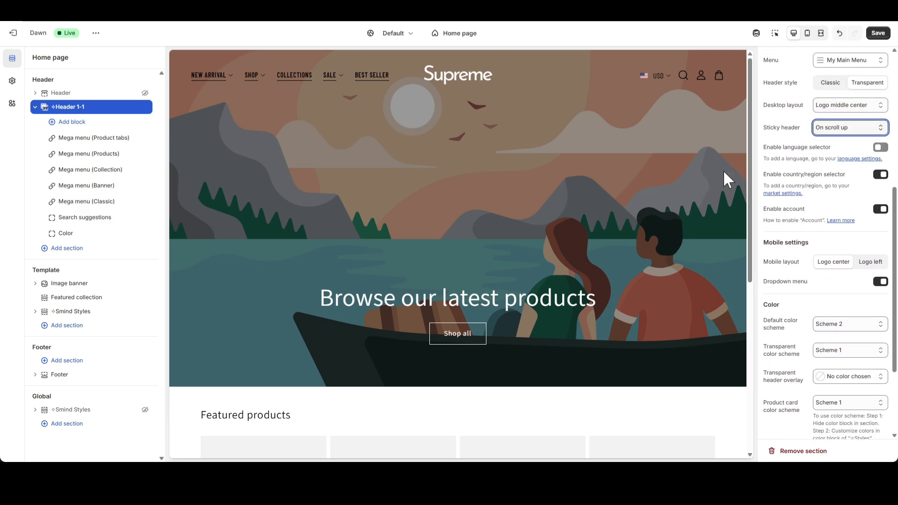
{"action": "scroll", "coordinate": [649, 204], "scroll_direction": "down", "scroll_amount": 1}
{"action": "scroll", "coordinate": [648, 204], "scroll_direction": "up", "scroll_amount": 1}
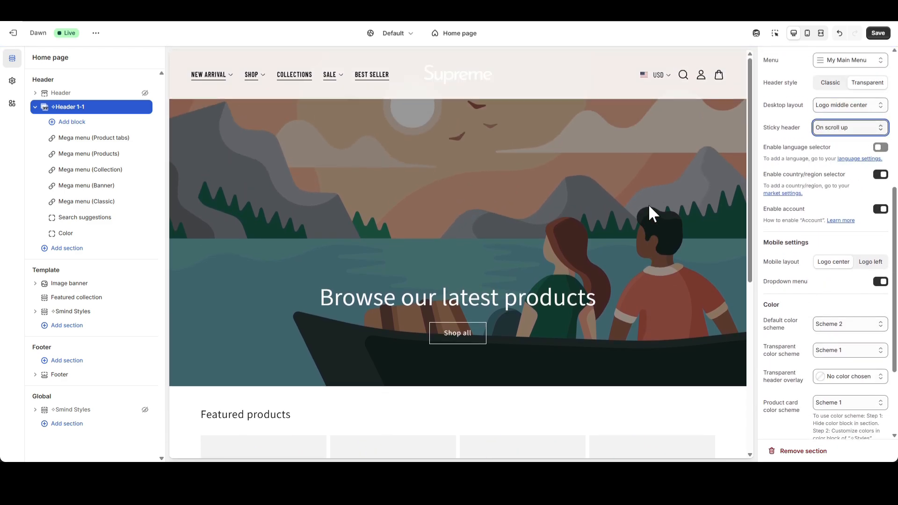
{"action": "scroll", "coordinate": [686, 192], "scroll_direction": "down", "scroll_amount": 4}
{"action": "scroll", "coordinate": [686, 192], "scroll_direction": "up", "scroll_amount": 4}
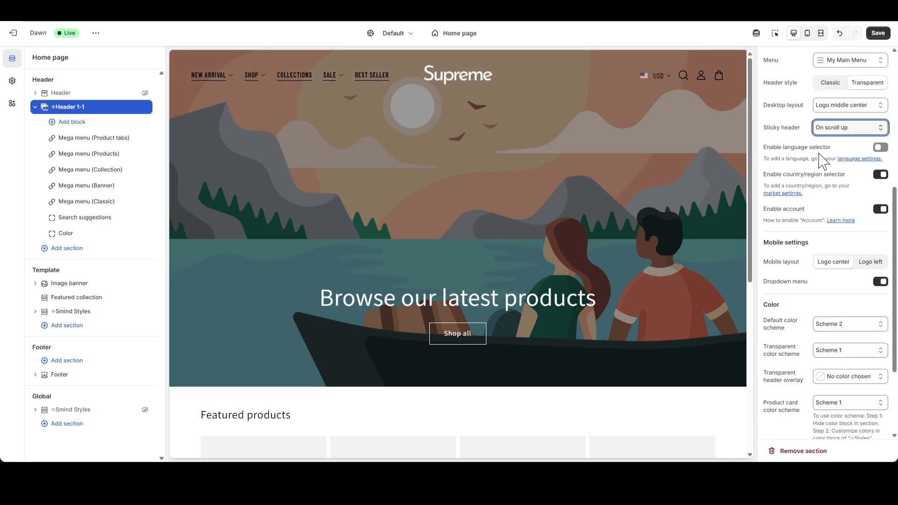
Set the sticky header to the always-on option that reduces the logo, and check it on the page preview.
{"action": "left_click", "coordinate": [834, 175]}
{"action": "scroll", "coordinate": [684, 200], "scroll_direction": "down", "scroll_amount": 7}
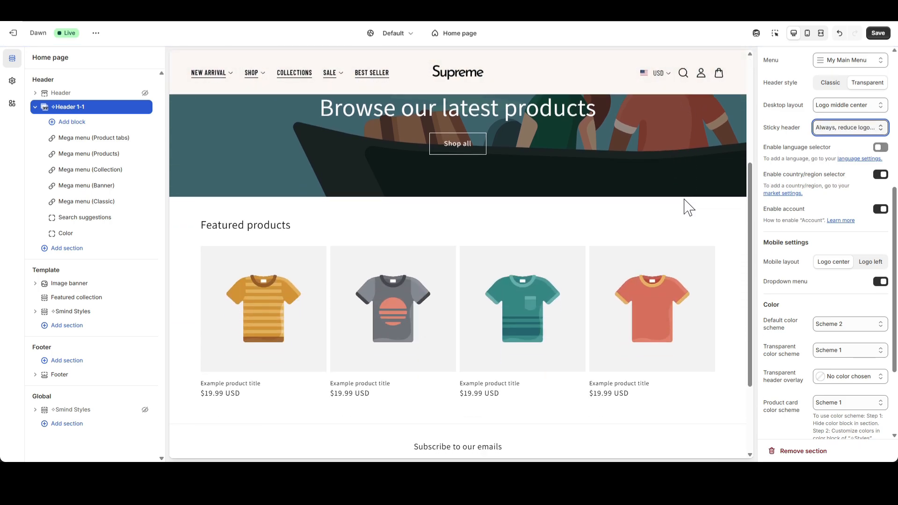
{"action": "scroll", "coordinate": [685, 200], "scroll_direction": "up", "scroll_amount": 7}
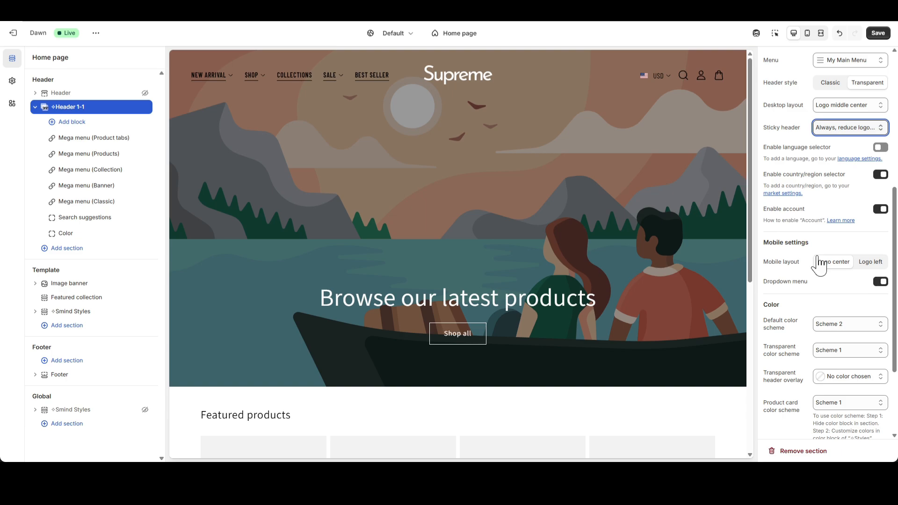
Set the transparent header's text colour to #FFFFFF in the header's Color block.
{"action": "scroll", "coordinate": [802, 234], "scroll_direction": "down", "scroll_amount": 3}
{"action": "left_click", "coordinate": [84, 233]}
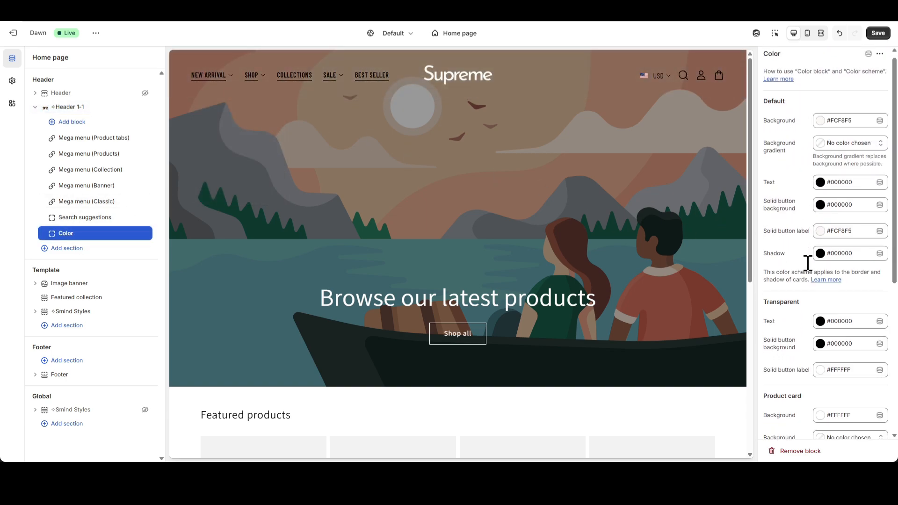
{"action": "scroll", "coordinate": [810, 262], "scroll_direction": "down", "scroll_amount": 1}
{"action": "left_click", "coordinate": [823, 281]}
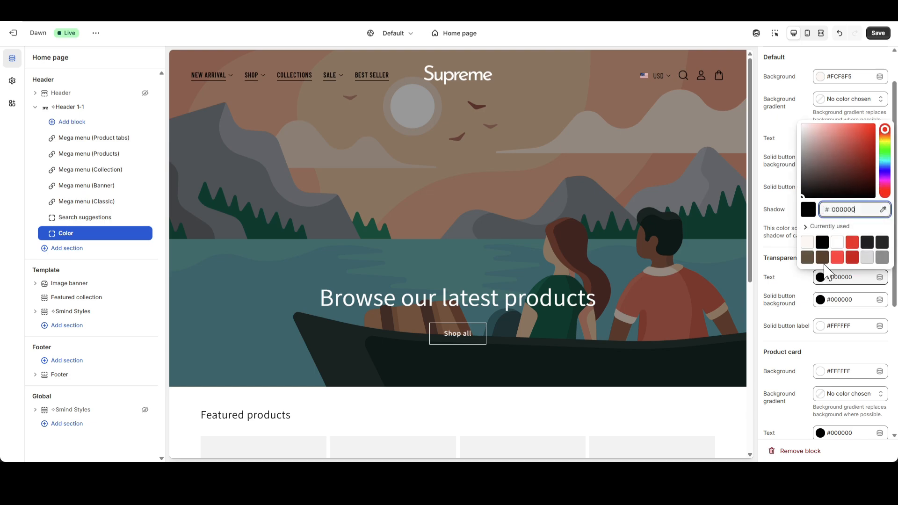
{"action": "left_click", "coordinate": [839, 244]}
{"action": "left_click", "coordinate": [785, 225]}
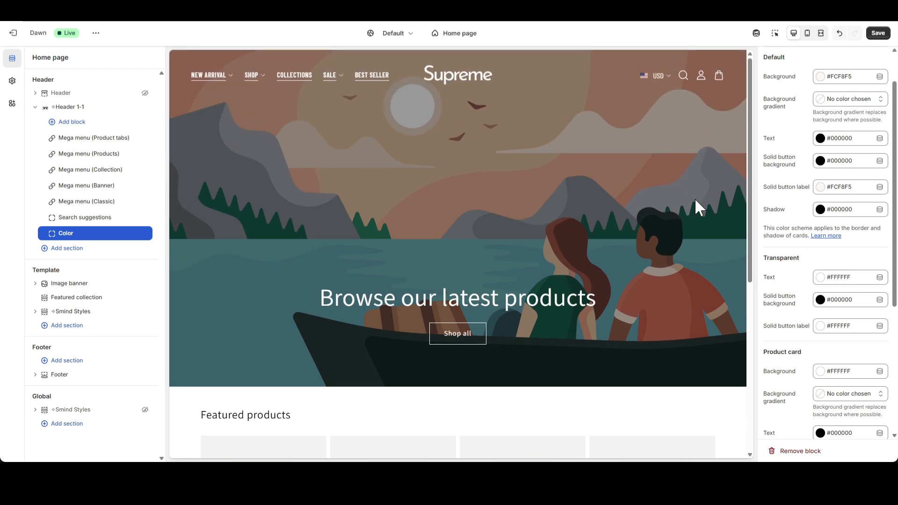
{"action": "mouse_move", "coordinate": [195, 80]}
{"action": "scroll", "coordinate": [778, 170], "scroll_direction": "up", "scroll_amount": 2}
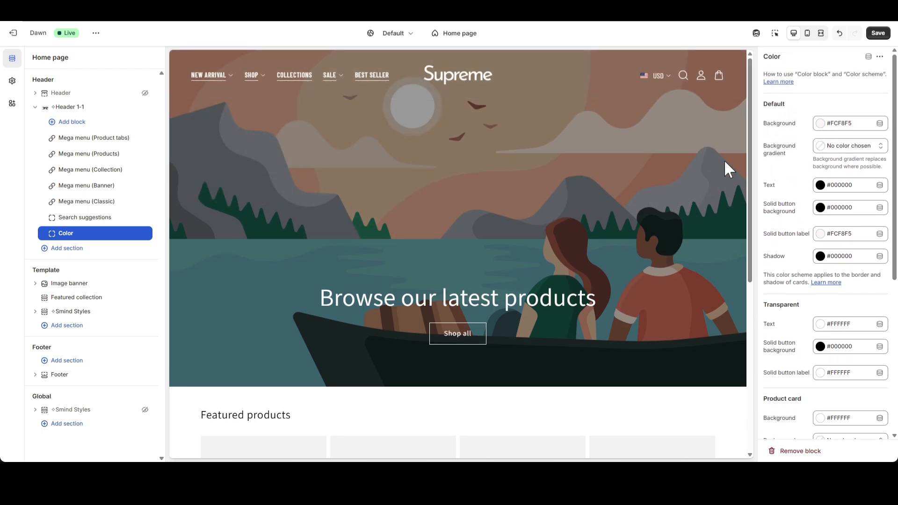
Apply the Mega menu (Classic) block to the menu item "New Arrival" with 6 desktop columns and save the changes.
{"action": "left_click", "coordinate": [89, 202]}
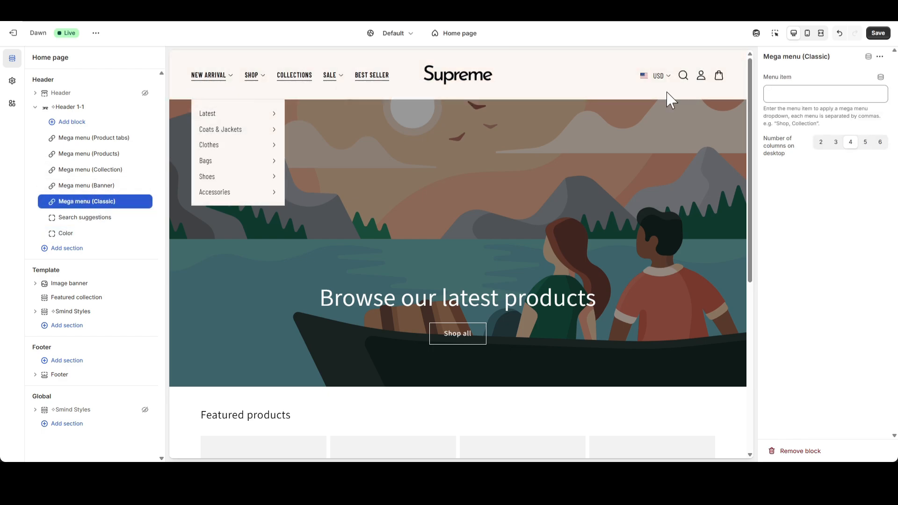
{"action": "left_click", "coordinate": [798, 92]}
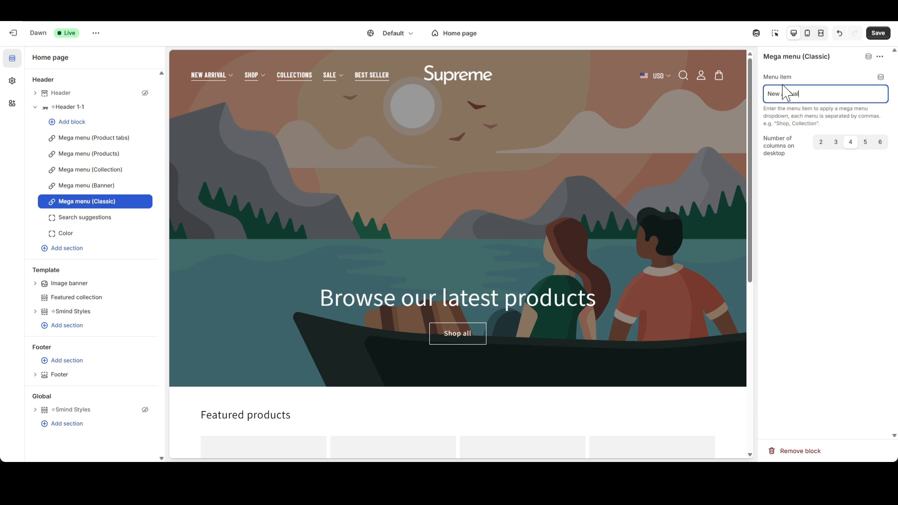
{"action": "left_click", "coordinate": [811, 159]}
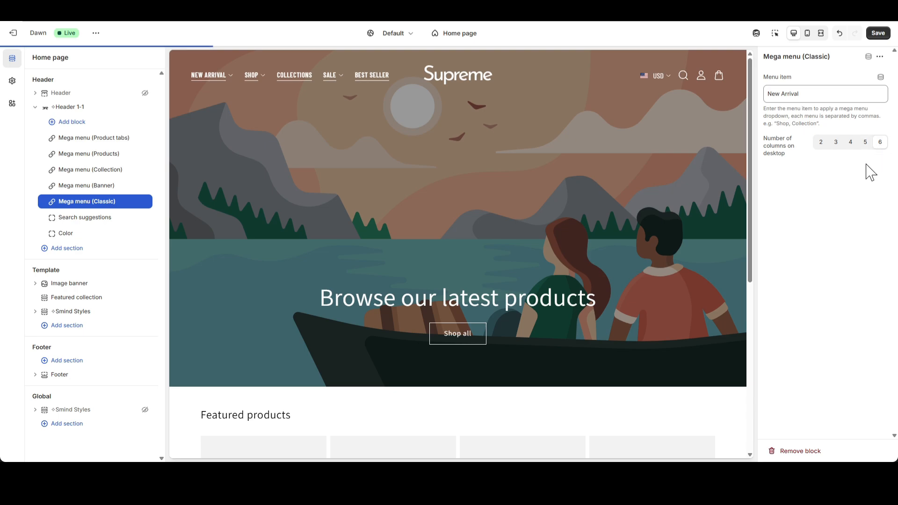
{"action": "left_click", "coordinate": [879, 33]}
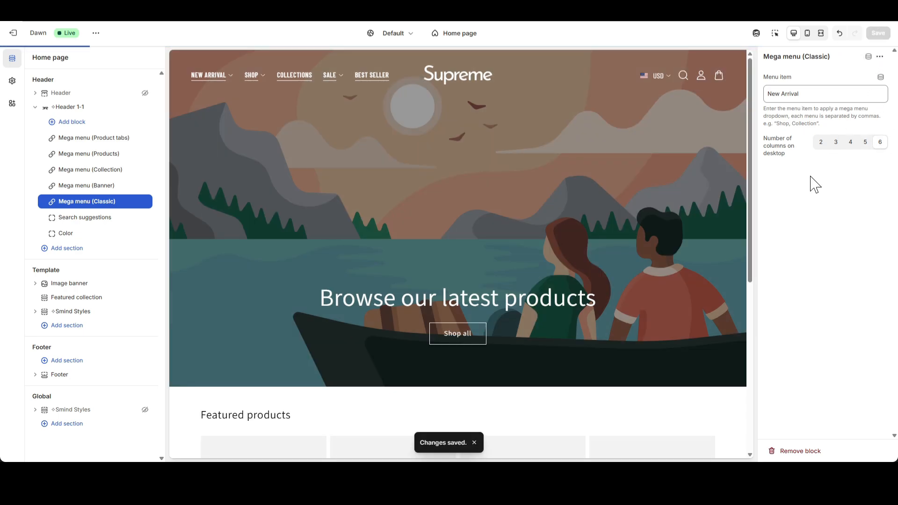
Preview the New Arrival mega menu in the desktop and full-width views, and return to the desktop view.
{"action": "mouse_move", "coordinate": [226, 84]}
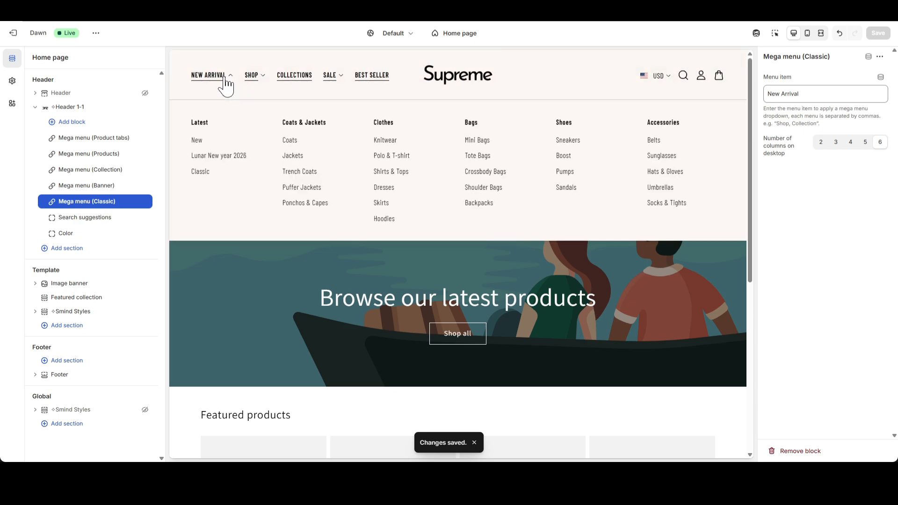
{"action": "left_click", "coordinate": [821, 33]}
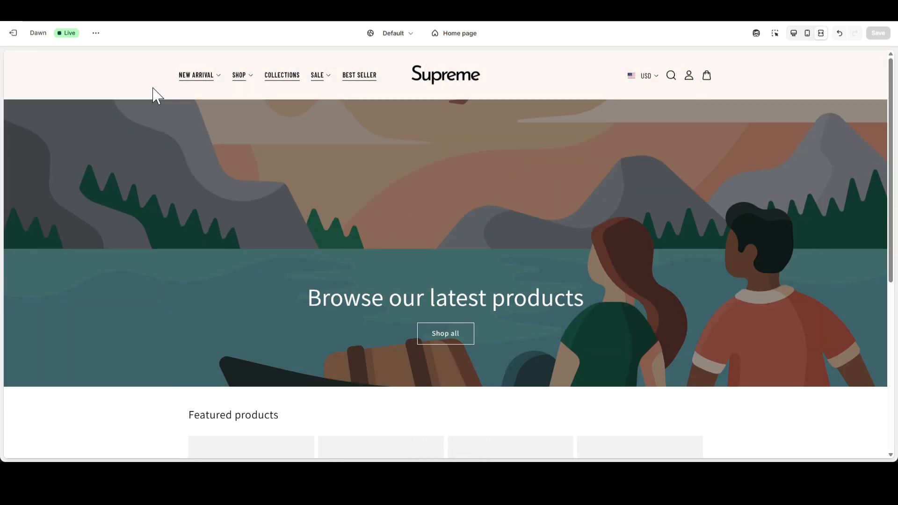
{"action": "mouse_move", "coordinate": [190, 89]}
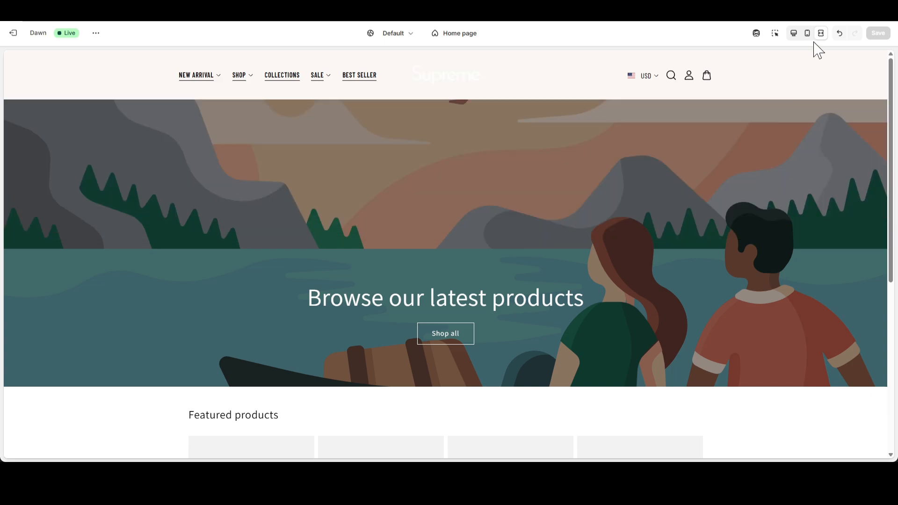
{"action": "left_click", "coordinate": [795, 34]}
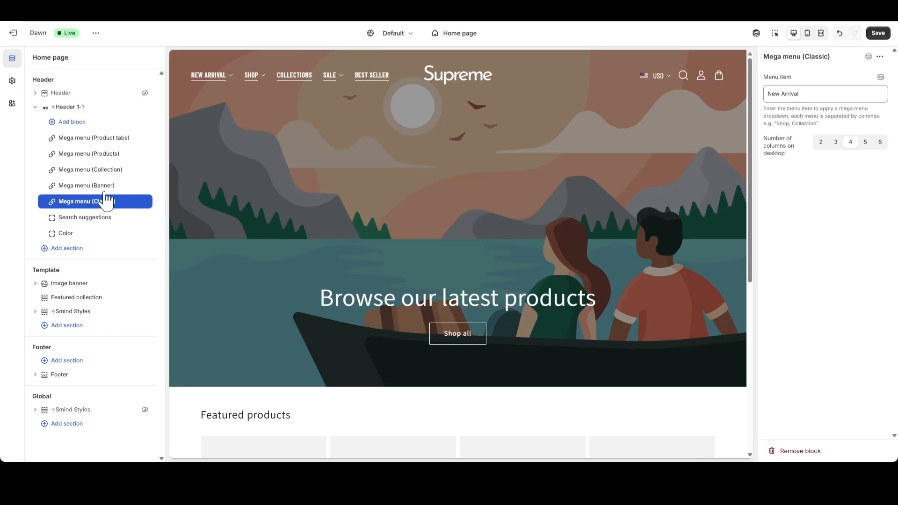
Apply the Mega menu (Banner) block to the menu item "Shop".
{"action": "left_click", "coordinate": [78, 188]}
{"action": "mouse_move", "coordinate": [249, 84]}
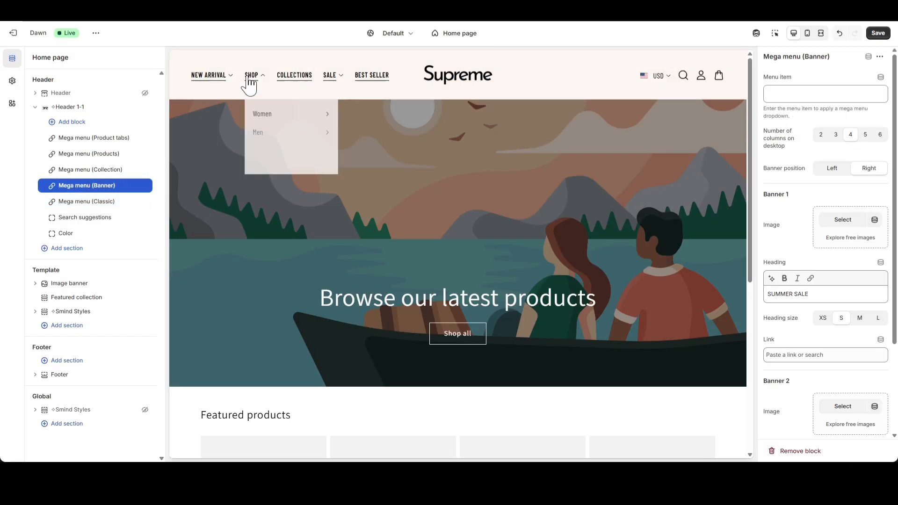
{"action": "left_click", "coordinate": [804, 92]}
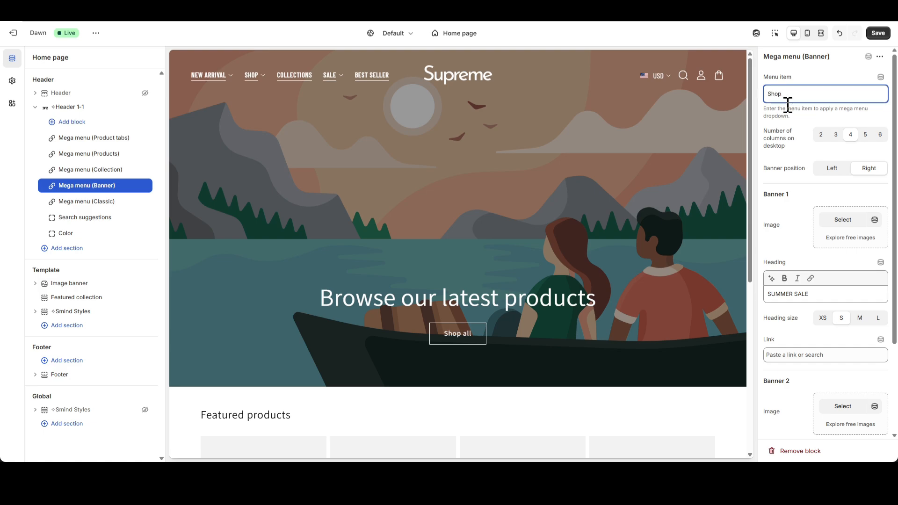
{"action": "left_click", "coordinate": [791, 132]}
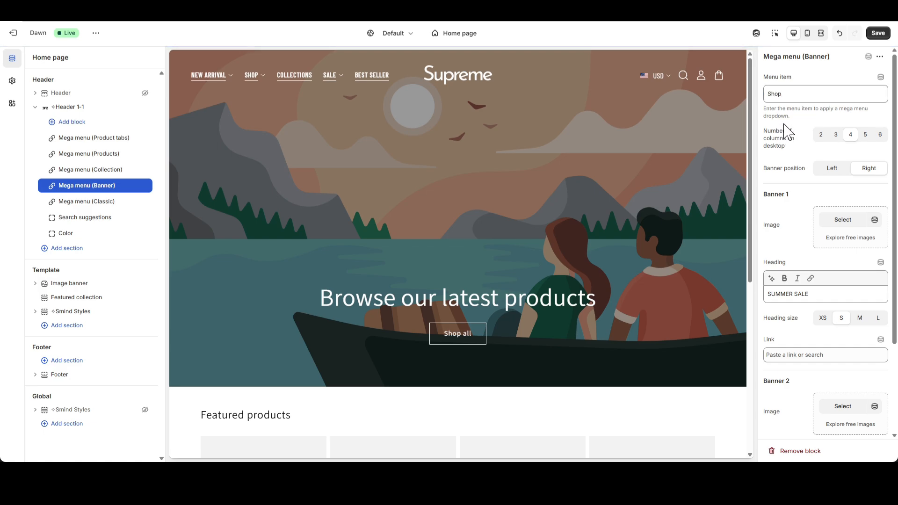
Set up Banner 1 with the image Banner_1.png, the heading "Women" in size XS and a link to the Women's Shoes collection.
{"action": "left_click", "coordinate": [843, 220]}
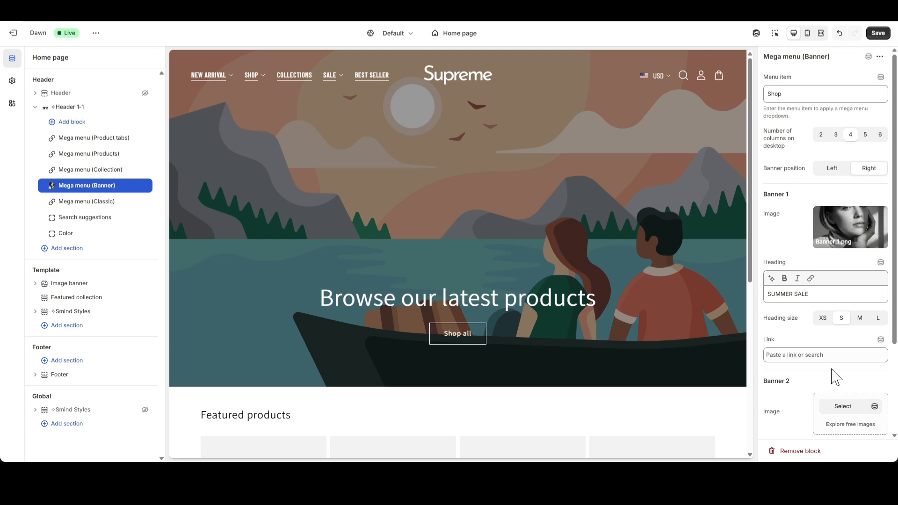
{"action": "left_click_drag", "start_coordinate": [814, 294], "coordinate": [750, 297]}
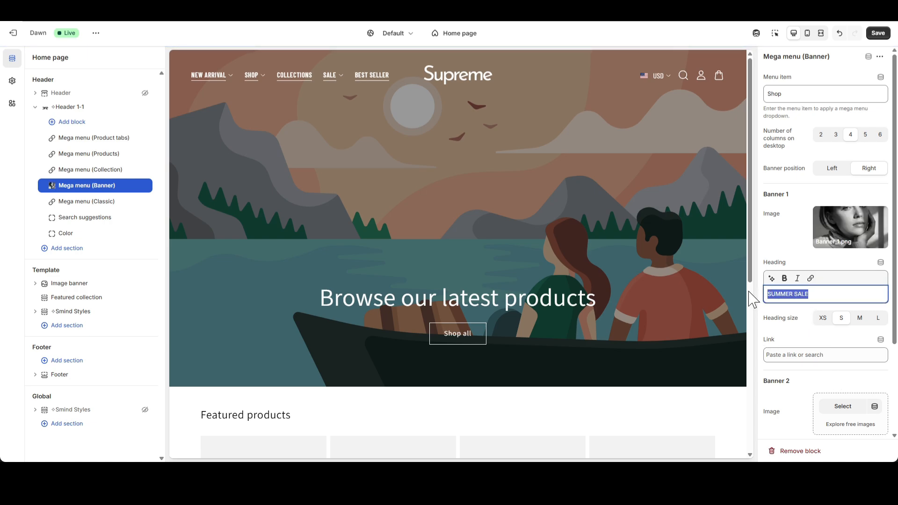
{"action": "type", "text": "Women"}
{"action": "left_click", "coordinate": [822, 319]}
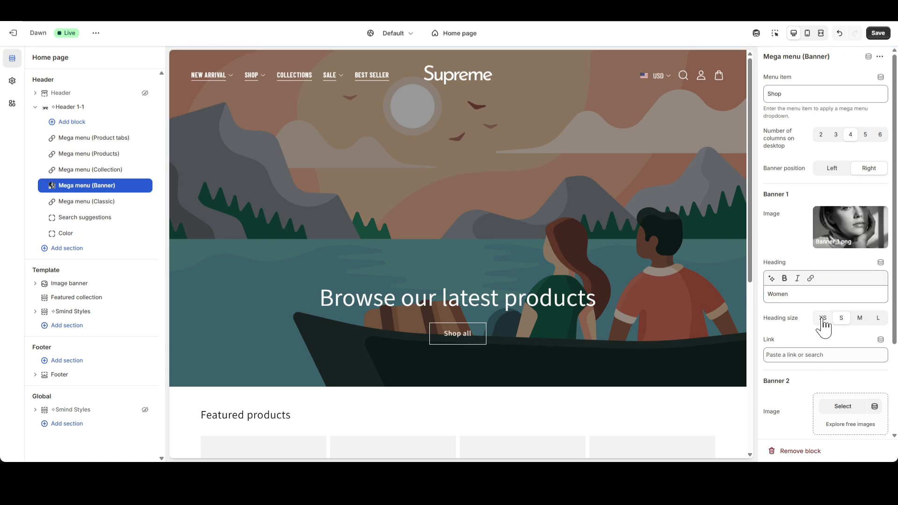
{"action": "left_click", "coordinate": [800, 356]}
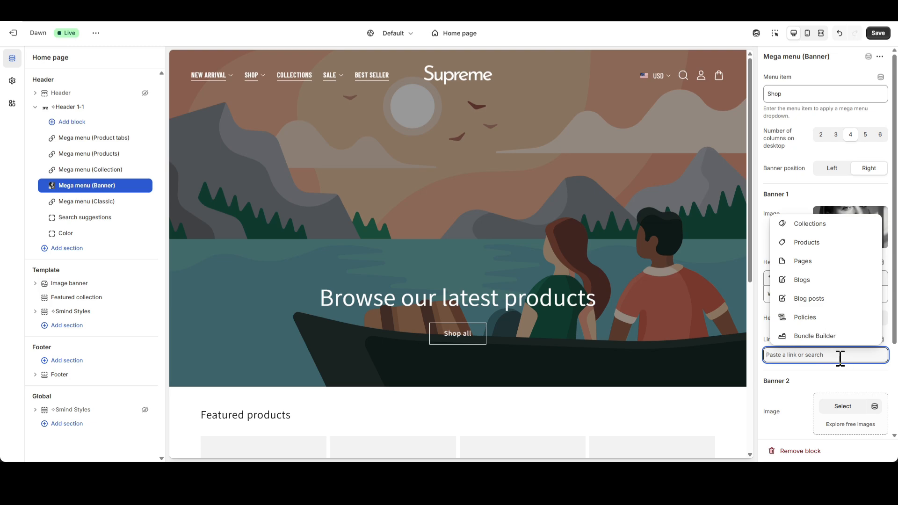
{"action": "left_click", "coordinate": [822, 227]}
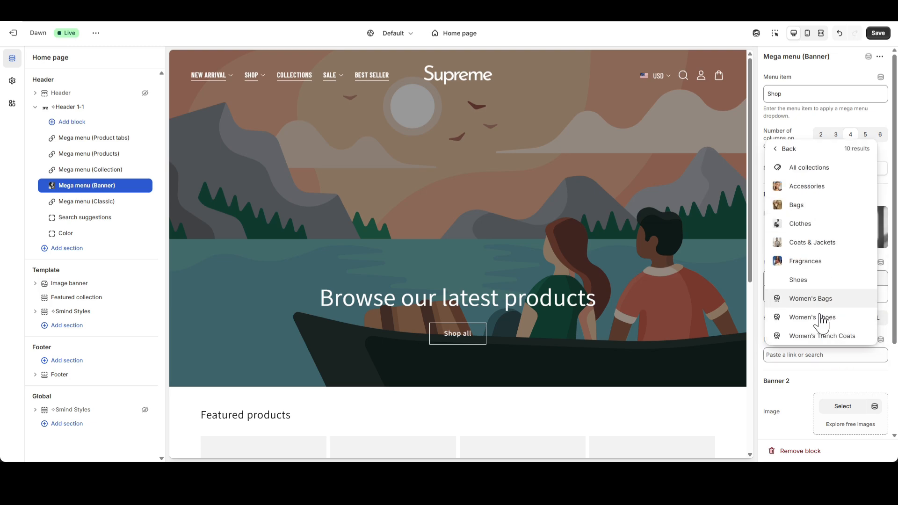
{"action": "left_click", "coordinate": [838, 318]}
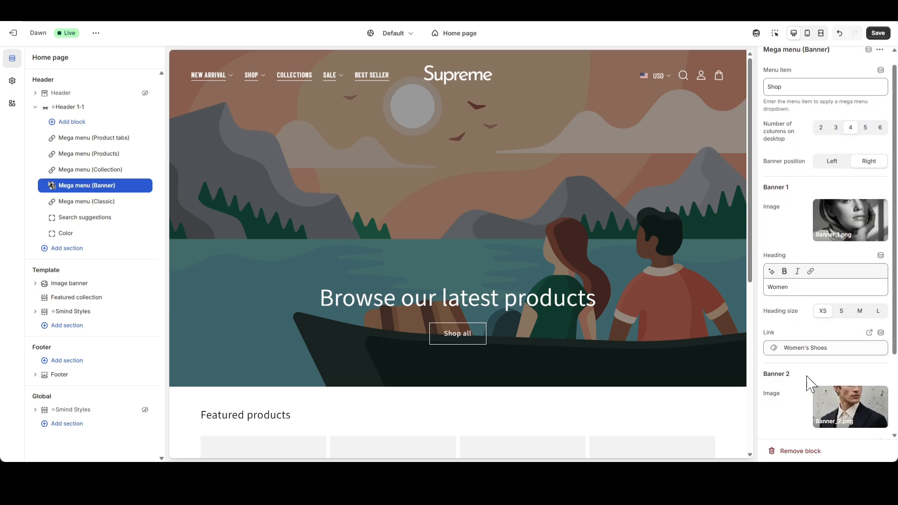
Set up Banner 2 with the image Banner_2.png, the heading "Men" in size XS and the link "#".
{"action": "scroll", "coordinate": [812, 381], "scroll_direction": "down", "scroll_amount": 3}
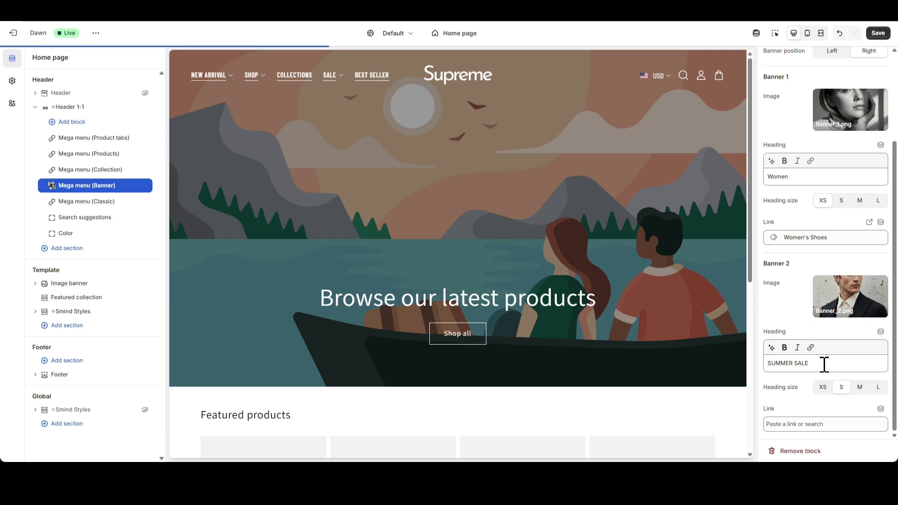
{"action": "triple_click", "coordinate": [822, 365]}
{"action": "type", "text": "Men"}
{"action": "left_click", "coordinate": [823, 387]}
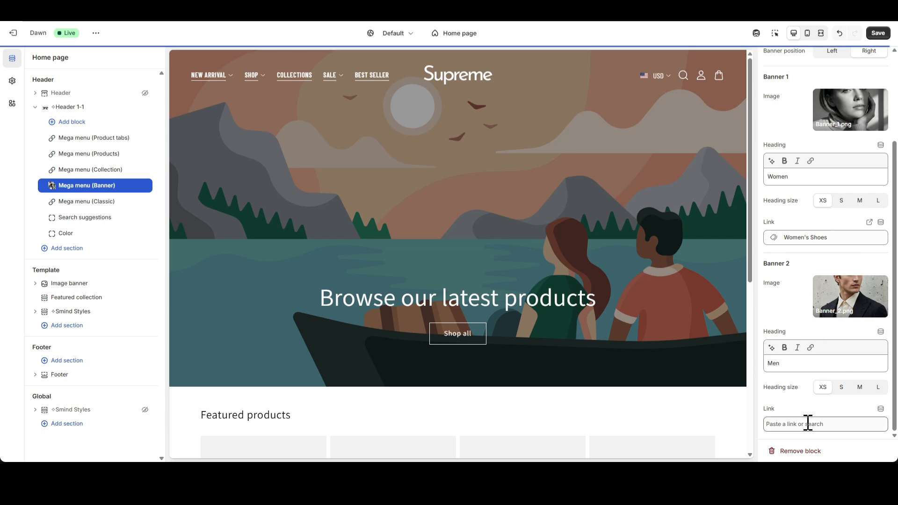
{"action": "left_click", "coordinate": [809, 424]}
{"action": "type", "text": "#"}
{"action": "left_click", "coordinate": [794, 391]}
{"action": "scroll", "coordinate": [810, 291], "scroll_direction": "up", "scroll_amount": 3}
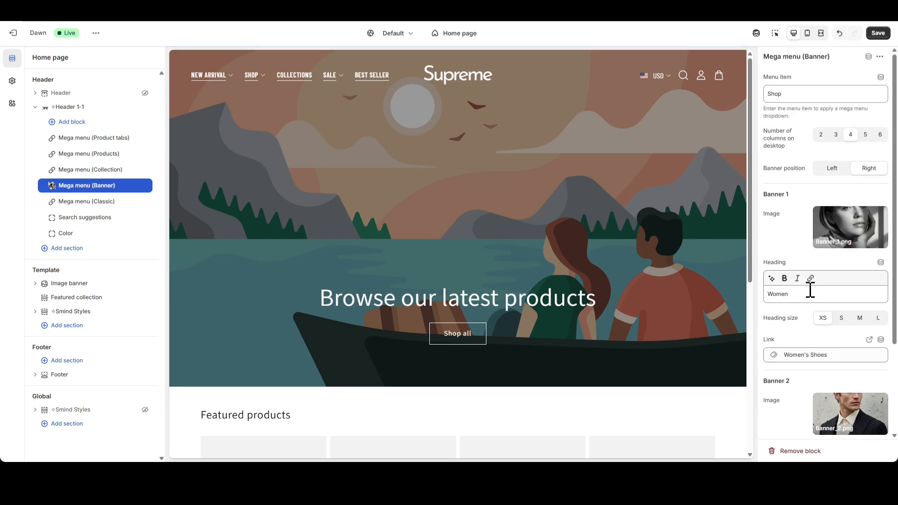
Set the banner mega menu to 6 desktop columns and check the Shop dropdown in the full-width preview.
{"action": "left_click", "coordinate": [881, 135]}
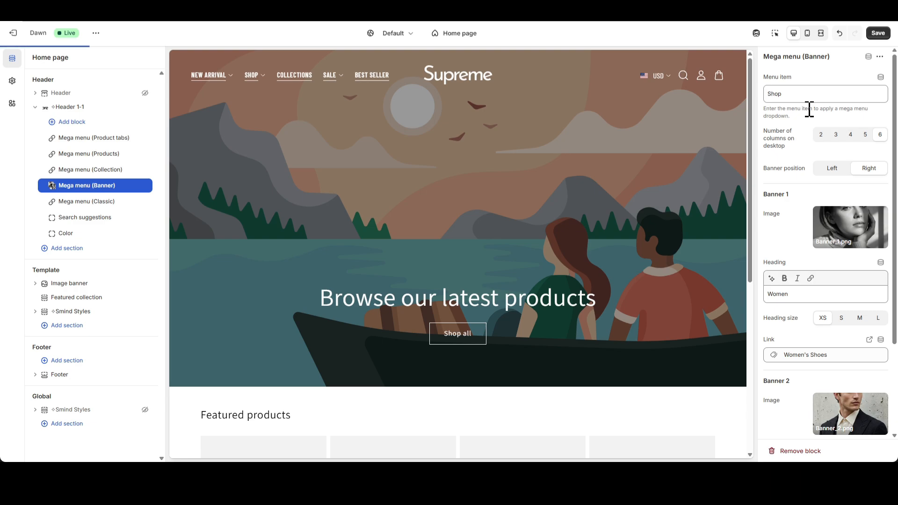
{"action": "left_click", "coordinate": [821, 33]}
{"action": "mouse_move", "coordinate": [242, 82]}
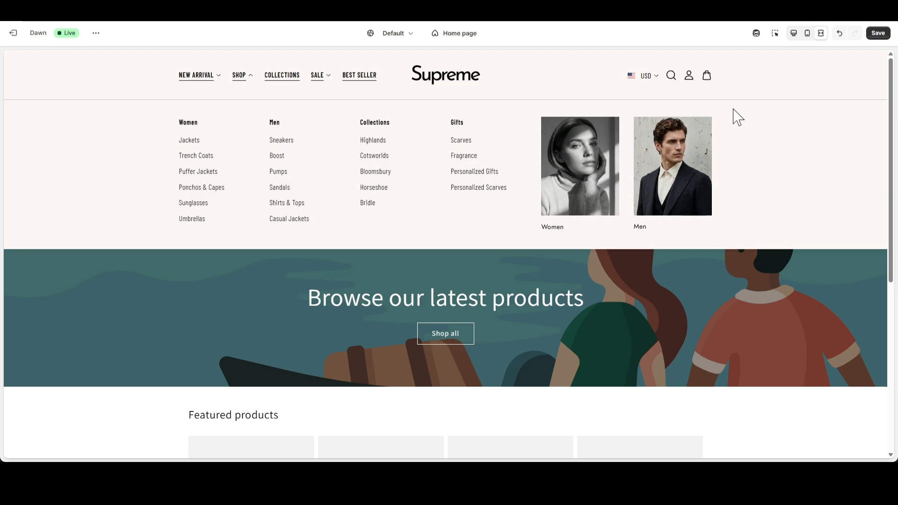
{"action": "left_click", "coordinate": [794, 34]}
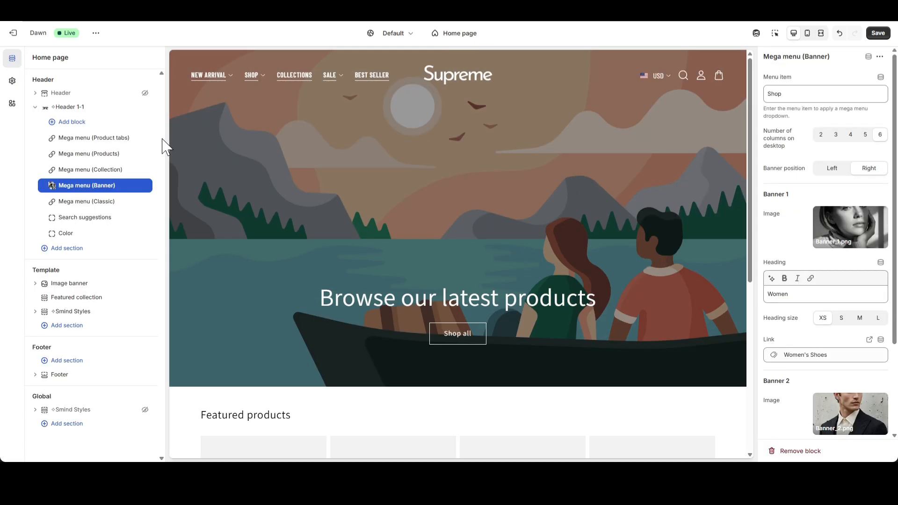
Enable the full-width container for Header 1-1 and check the New Arrival and Shop mega menus in the full-width preview.
{"action": "left_click", "coordinate": [68, 107]}
{"action": "scroll", "coordinate": [798, 184], "scroll_direction": "up", "scroll_amount": 10}
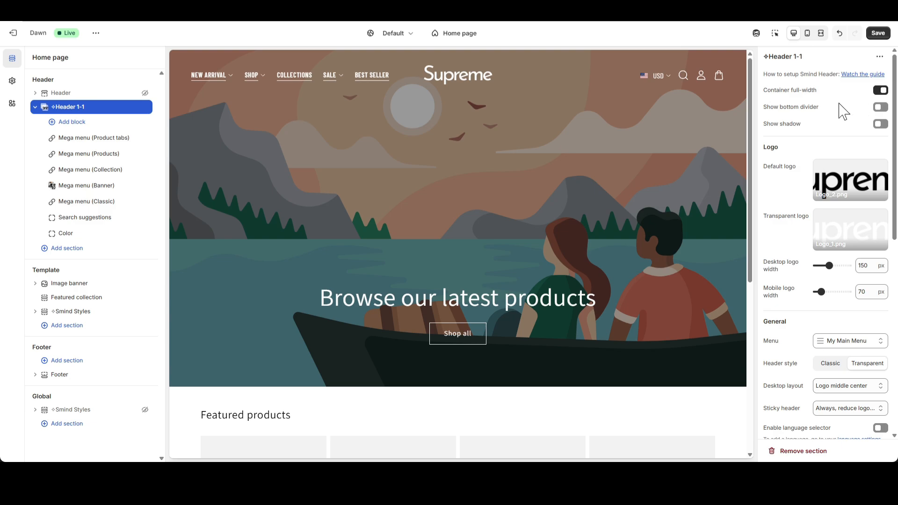
{"action": "left_click", "coordinate": [821, 33]}
{"action": "left_click", "coordinate": [54, 78]}
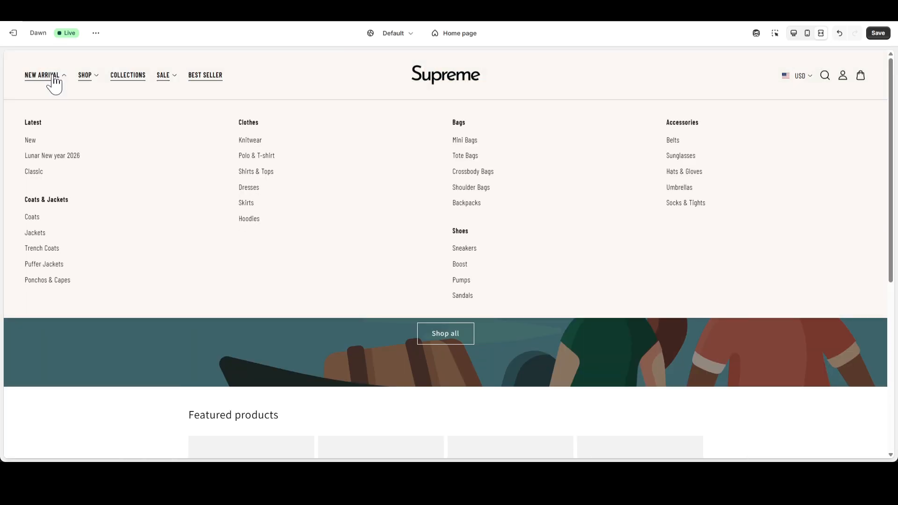
{"action": "left_click", "coordinate": [87, 76]}
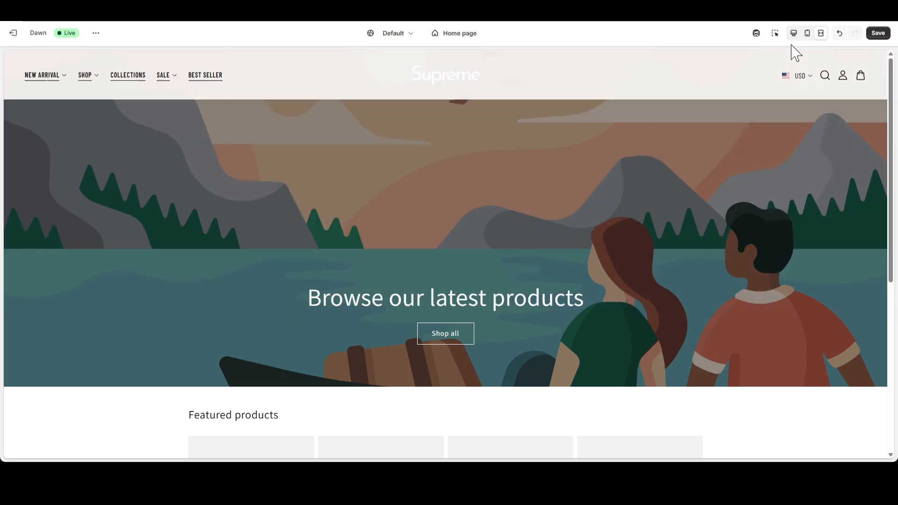
{"action": "left_click", "coordinate": [794, 33]}
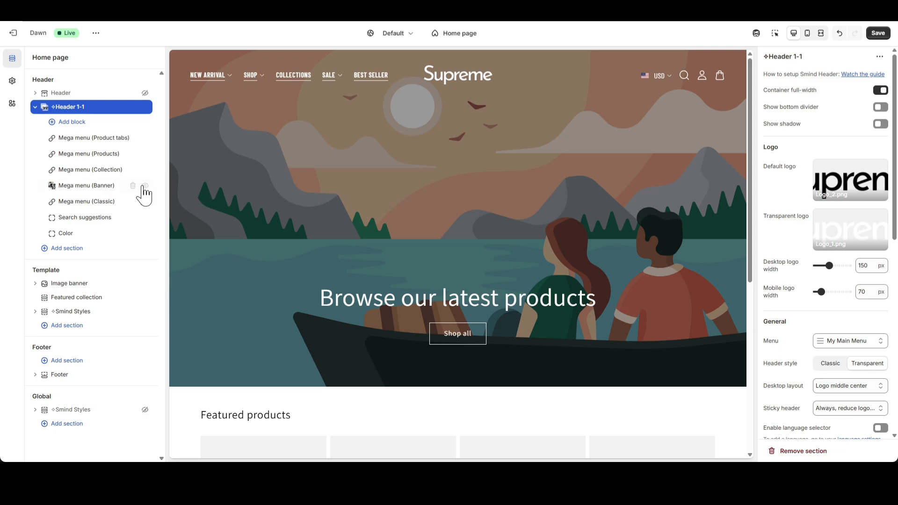
{"action": "left_click", "coordinate": [82, 186]}
{"action": "scroll", "coordinate": [826, 315], "scroll_direction": "down", "scroll_amount": 1}
{"action": "scroll", "coordinate": [826, 315], "scroll_direction": "down", "scroll_amount": 3}
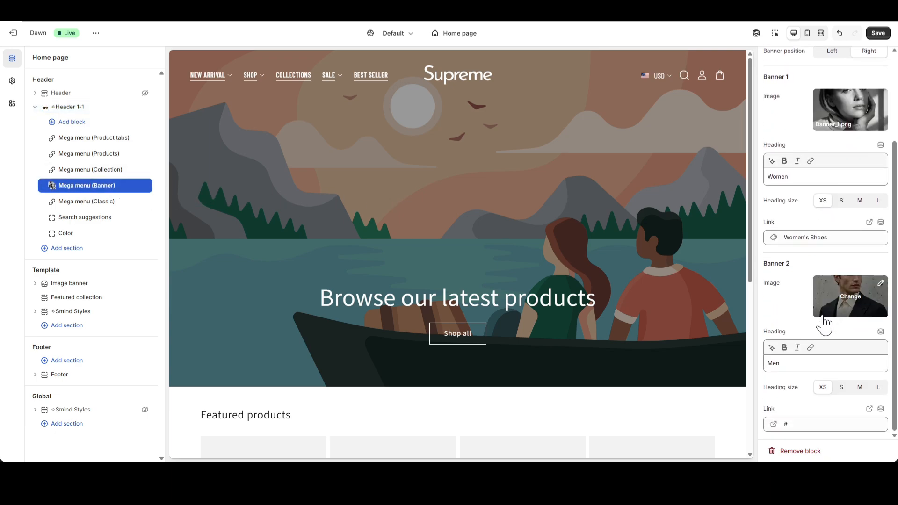
{"action": "scroll", "coordinate": [822, 321], "scroll_direction": "up", "scroll_amount": 3}
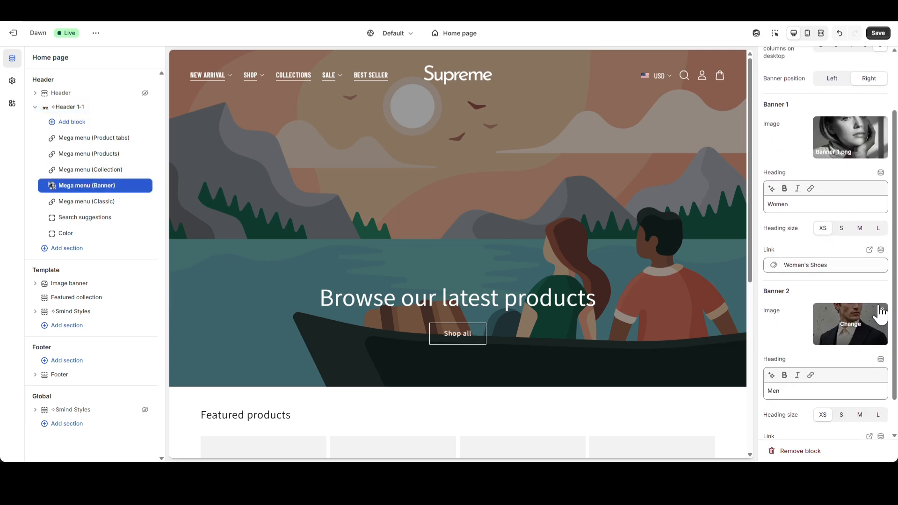
Apply the Mega menu (Collection) block to the menu item "Collections".
{"action": "left_click", "coordinate": [84, 171]}
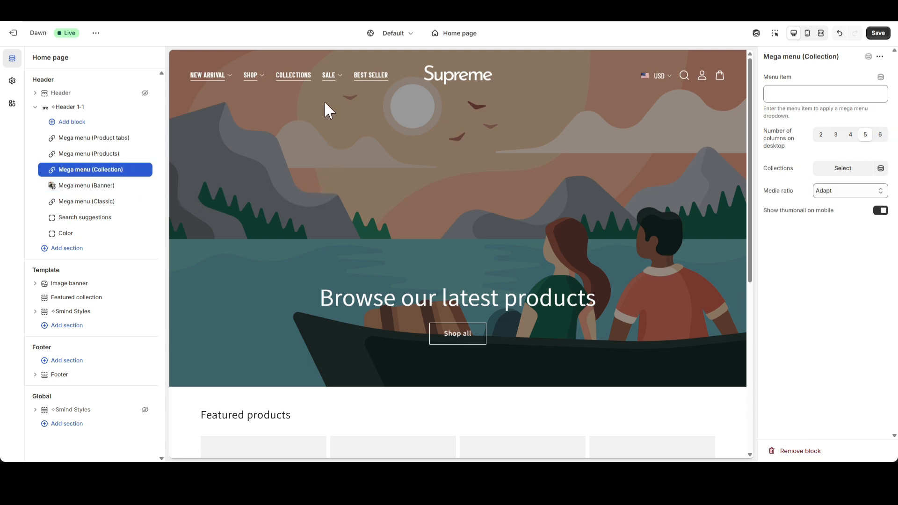
{"action": "left_click", "coordinate": [783, 91]}
{"action": "left_click", "coordinate": [789, 152]}
Add the collections Coats & Jackets, Clothes, Bags, Shoes, Accessories and Fragrances to the collection mega menu.
{"action": "left_click", "coordinate": [837, 173]}
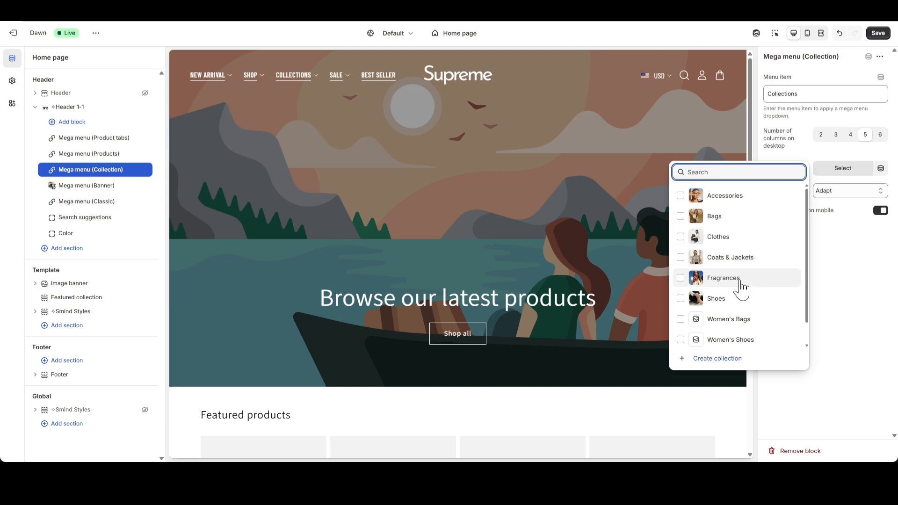
{"action": "left_click", "coordinate": [738, 262]}
{"action": "left_click", "coordinate": [730, 237]}
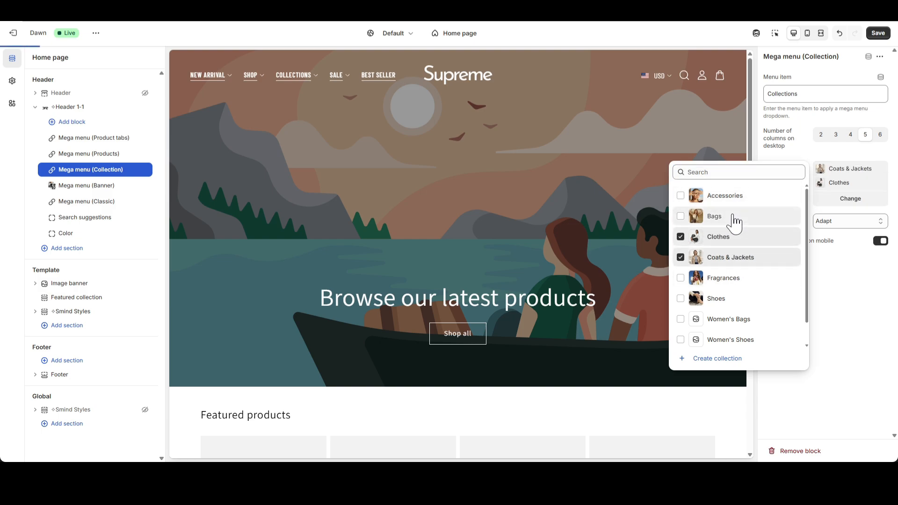
{"action": "left_click", "coordinate": [734, 218]}
{"action": "left_click", "coordinate": [724, 298]}
{"action": "left_click", "coordinate": [726, 196]}
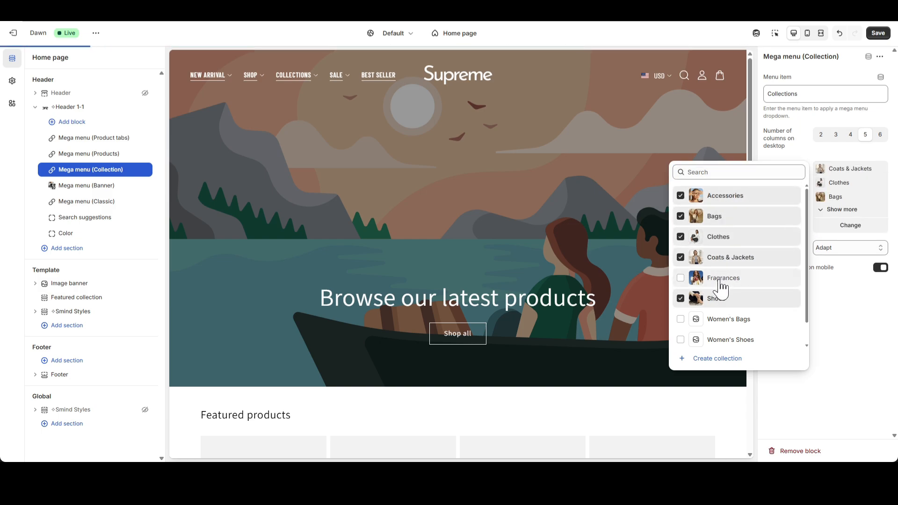
{"action": "left_click", "coordinate": [832, 325]}
Set the collection mega menu to 6 desktop columns, save the changes and check the Collections dropdown in the full-width preview.
{"action": "left_click", "coordinate": [879, 136]}
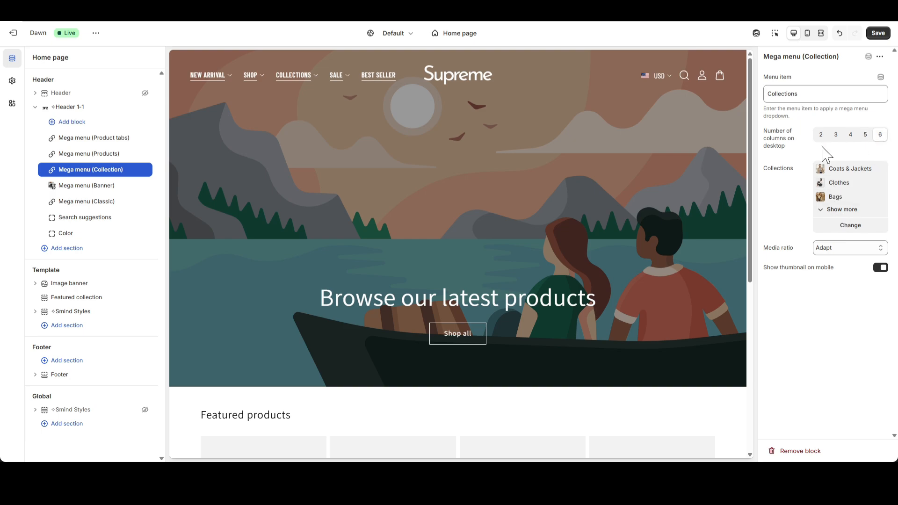
{"action": "left_click", "coordinate": [822, 33]}
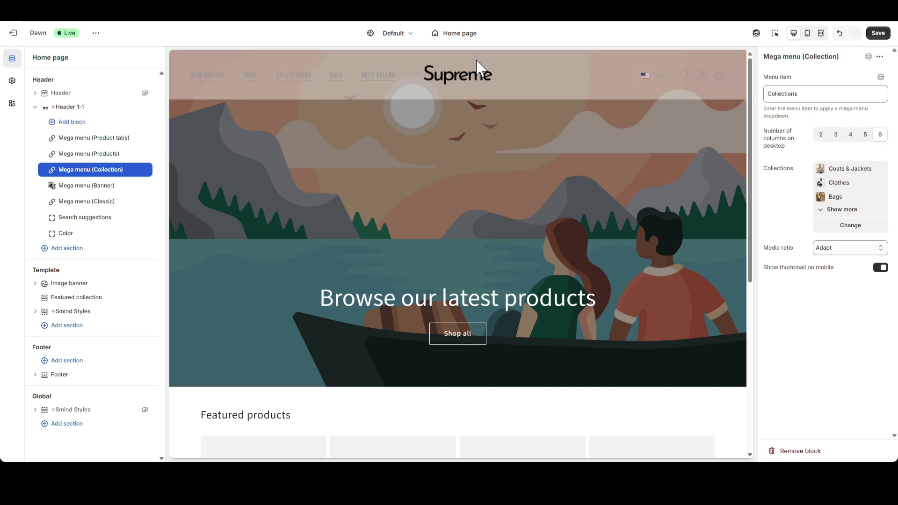
{"action": "key", "text": "ctrl+s"}
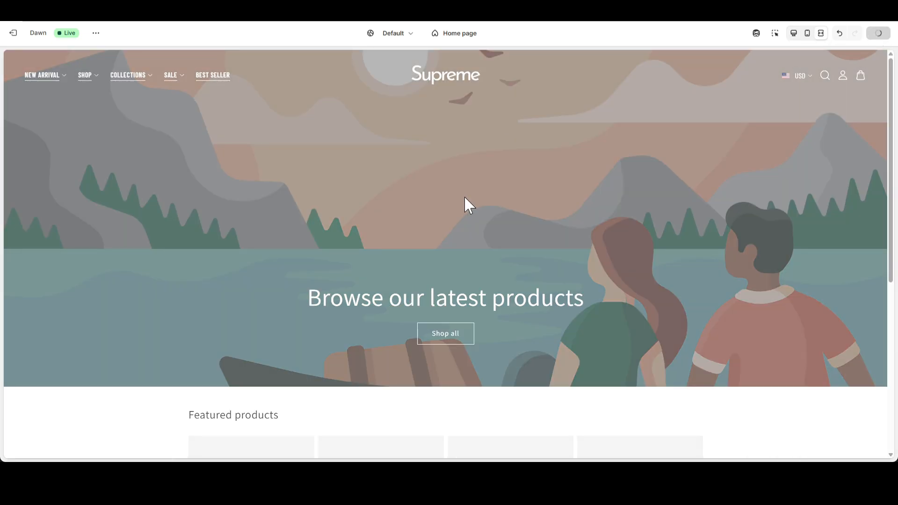
{"action": "left_click", "coordinate": [134, 76]}
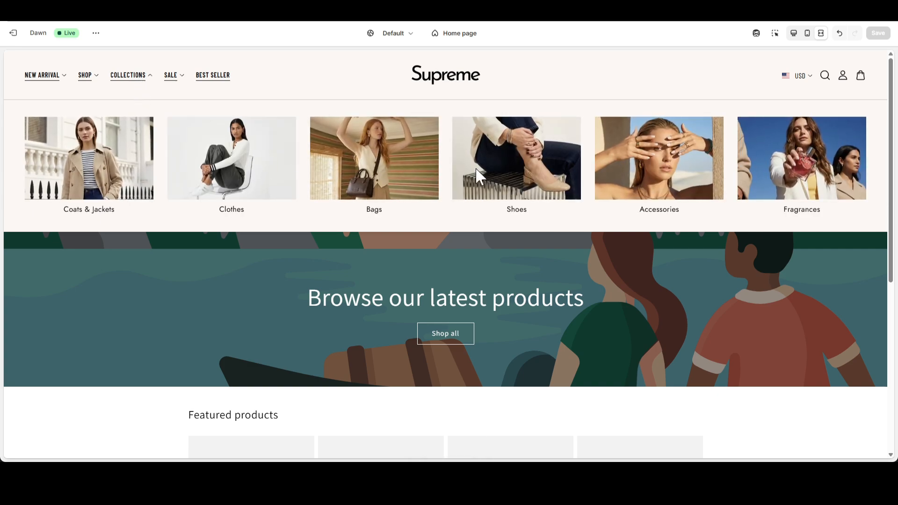
{"action": "left_click", "coordinate": [794, 33]}
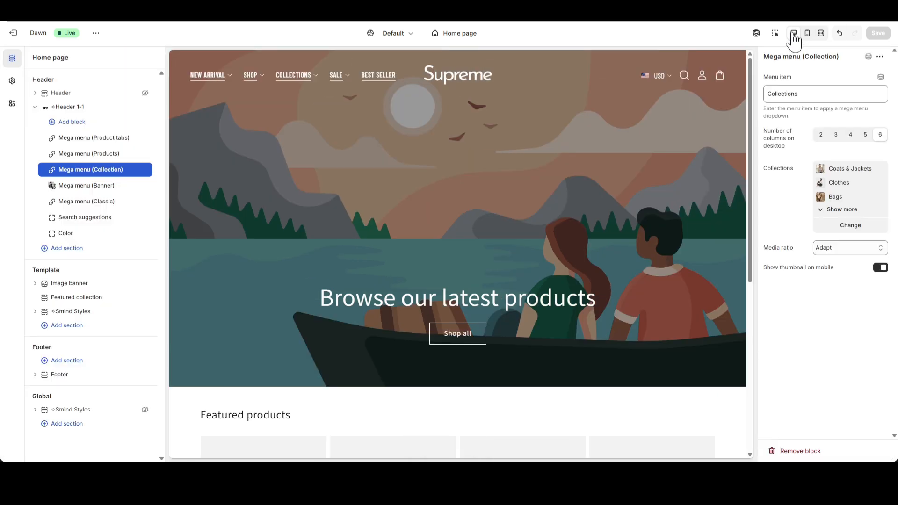
Set the collection mega menu to 3 desktop columns, check the Collections dropdown in the full-width preview and return to the desktop view.
{"action": "left_click", "coordinate": [836, 136]}
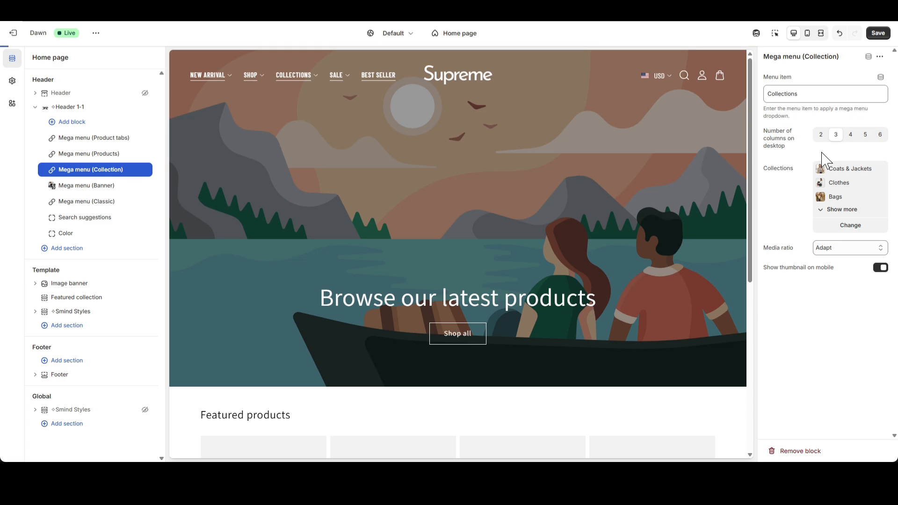
{"action": "left_click", "coordinate": [821, 33]}
{"action": "left_click", "coordinate": [134, 77]}
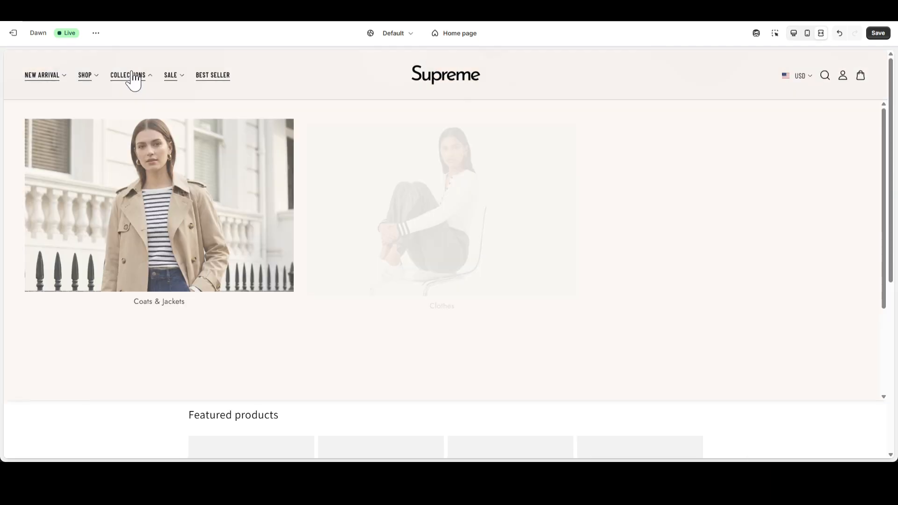
{"action": "scroll", "coordinate": [564, 278], "scroll_direction": "down", "scroll_amount": 3}
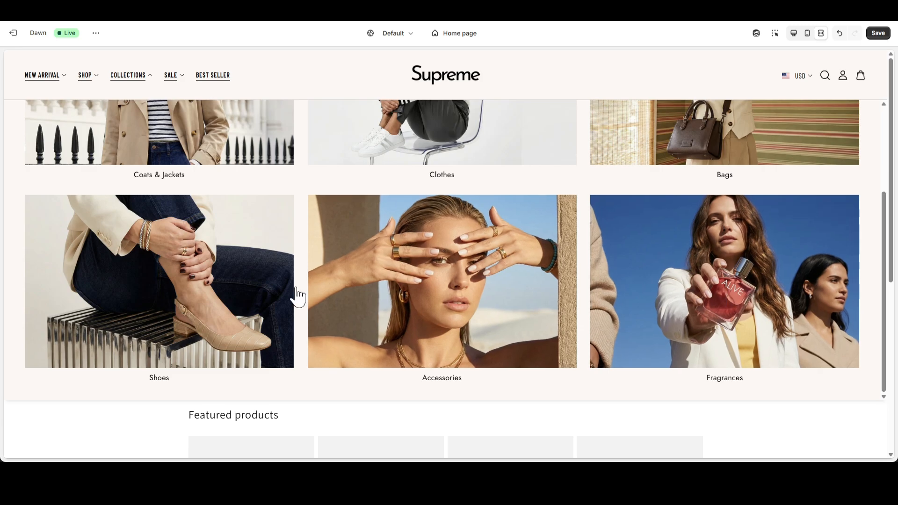
{"action": "scroll", "coordinate": [150, 281], "scroll_direction": "up", "scroll_amount": 3}
{"action": "scroll", "coordinate": [169, 229], "scroll_direction": "down", "scroll_amount": 2}
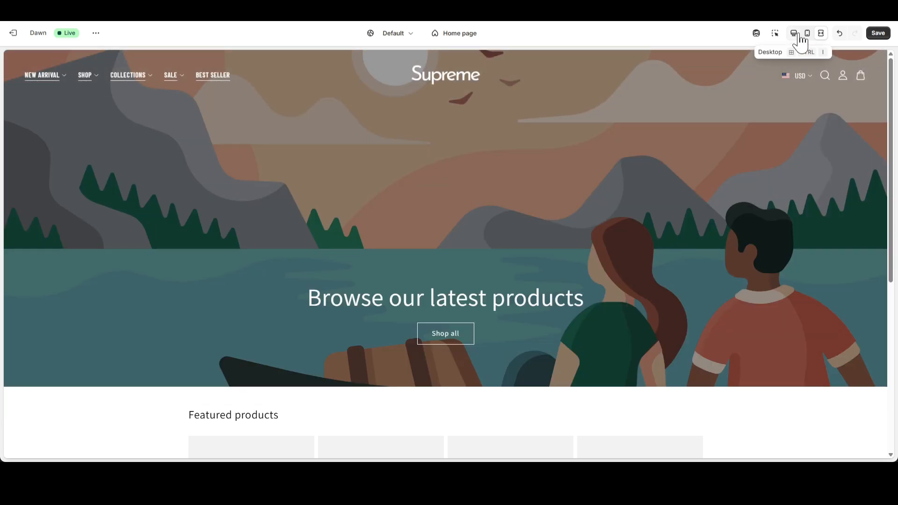
{"action": "left_click", "coordinate": [794, 32]}
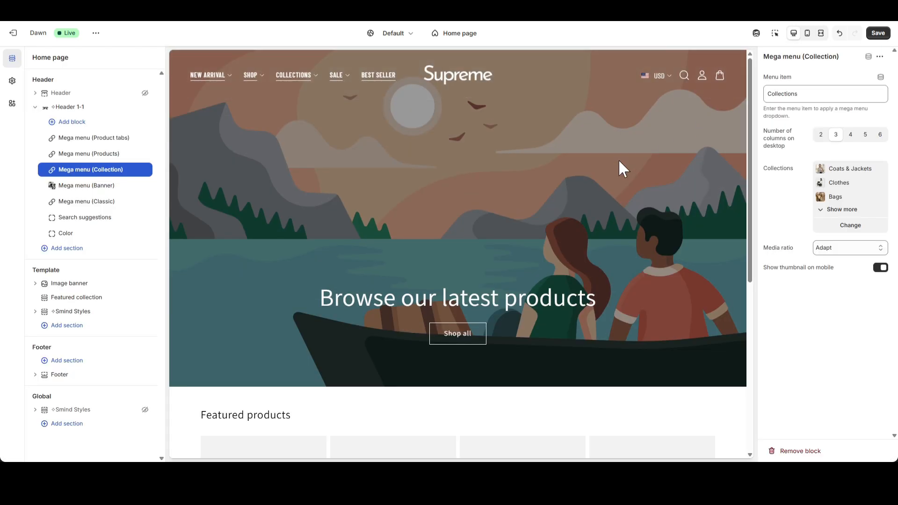
Save the changes and apply the Mega menu (Products) block to the menu item "Sale".
{"action": "left_click", "coordinate": [880, 33]}
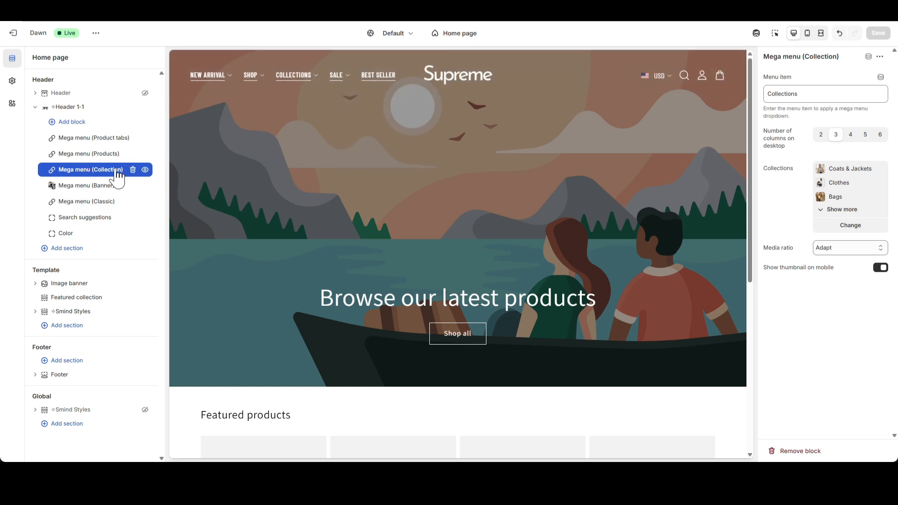
{"action": "left_click", "coordinate": [78, 154]}
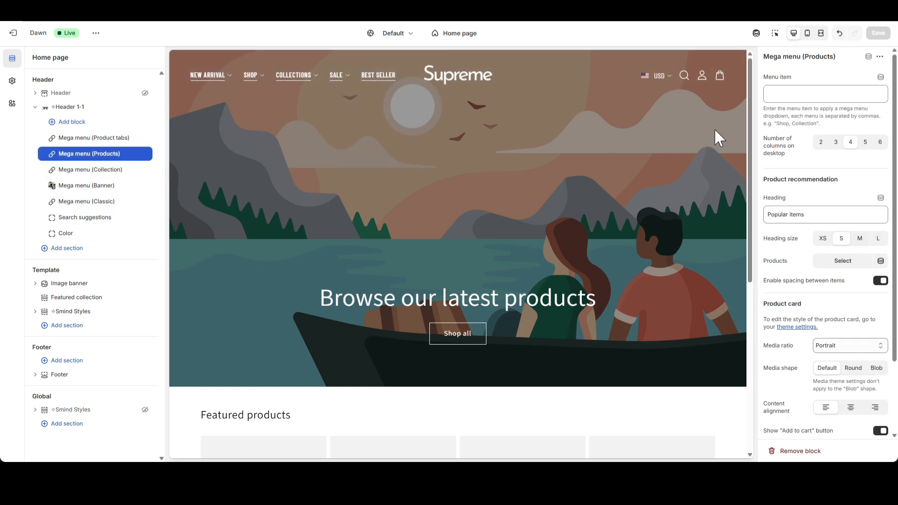
{"action": "left_click", "coordinate": [833, 91]}
{"action": "left_click", "coordinate": [814, 119]}
Change the product recommendation heading of the products mega menu to "Most Popular".
{"action": "left_click_drag", "start_coordinate": [810, 213], "coordinate": [763, 220]}
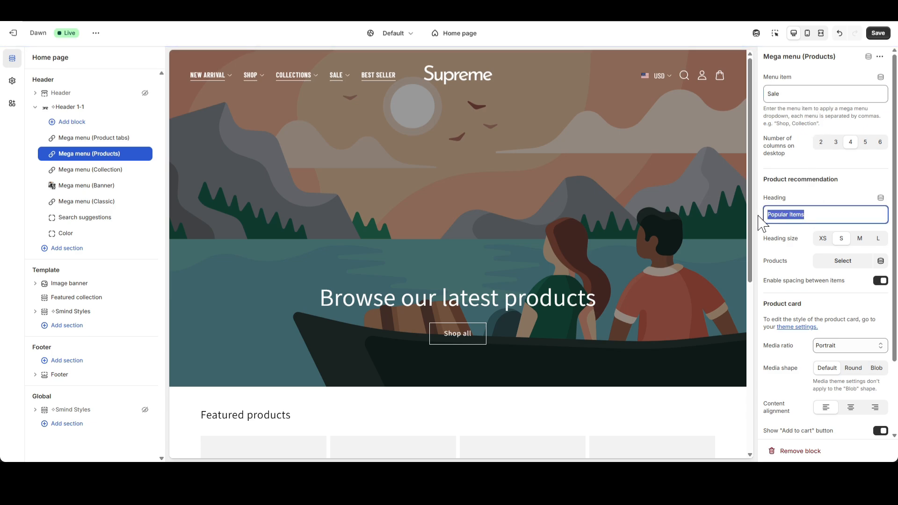
{"action": "key", "text": "BackSpace"}
{"action": "key", "text": "BackSpace"}
{"action": "key", "text": "BackSpace"}
{"action": "key", "text": "BackSpace"}
{"action": "key", "text": "BackSpace"}
{"action": "key", "text": "BackSpace"}
{"action": "key", "text": "BackSpace"}
{"action": "type", "text": "Most"}
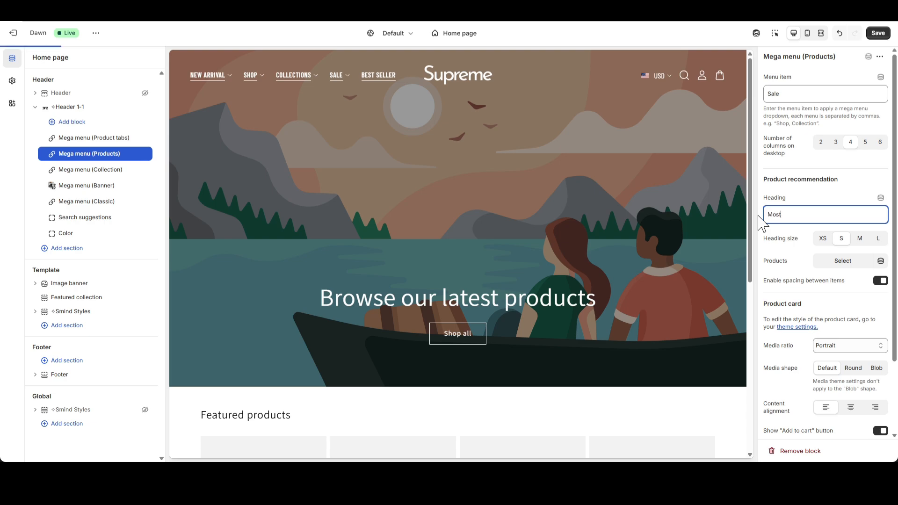
{"action": "type", "text": " Popular"}
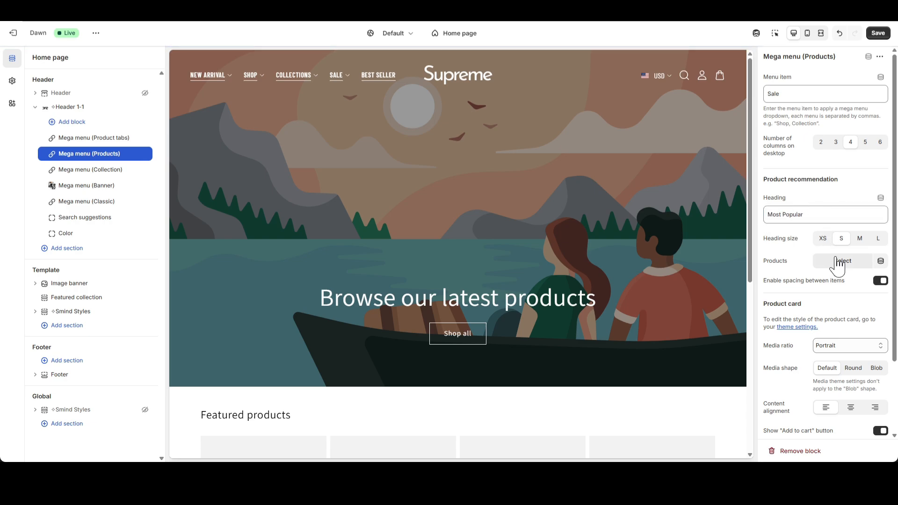
Add Wool Belmont Trench Cape, Short Tropical Gabardine Kensington Trench Coat, Cropped Gabardine Trench Jacket and Cotton Isabella Trench Jacket to the products mega menu and save.
{"action": "left_click", "coordinate": [843, 261]}
{"action": "scroll", "coordinate": [786, 310], "scroll_direction": "down", "scroll_amount": 3}
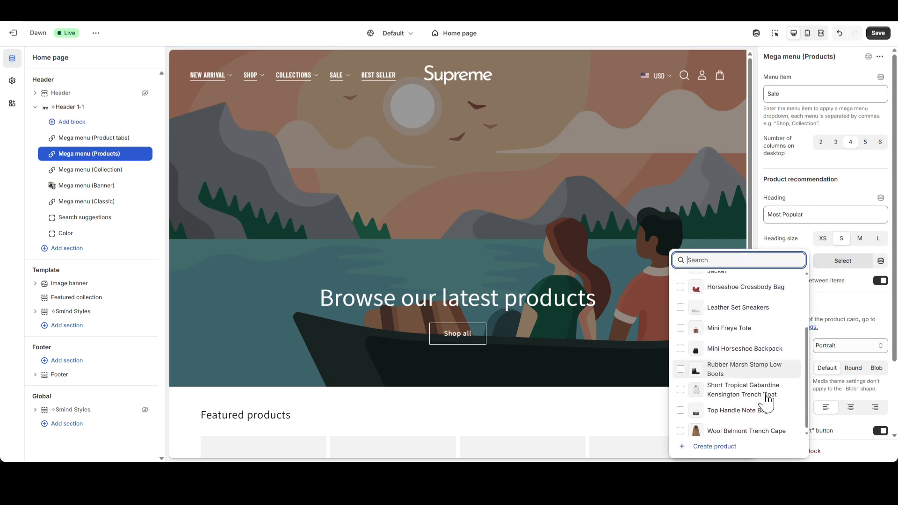
{"action": "left_click", "coordinate": [754, 422]}
{"action": "left_click", "coordinate": [740, 393]}
{"action": "scroll", "coordinate": [748, 384], "scroll_direction": "up", "scroll_amount": 3}
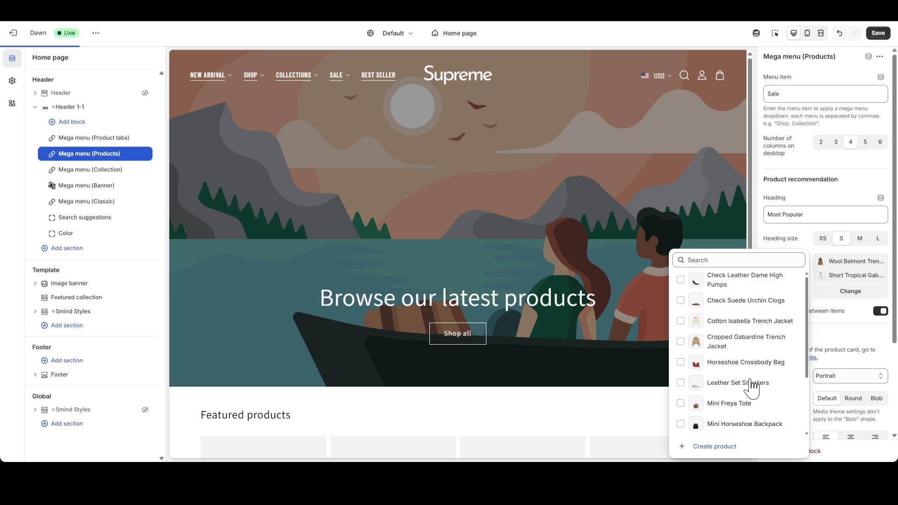
{"action": "left_click", "coordinate": [756, 345]}
{"action": "left_click", "coordinate": [762, 326]}
{"action": "left_click", "coordinate": [805, 243]}
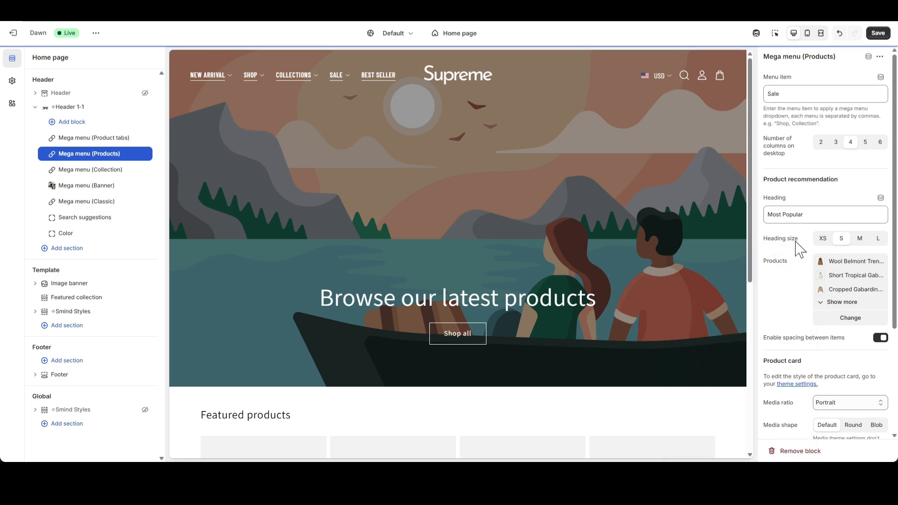
{"action": "left_click", "coordinate": [878, 34]}
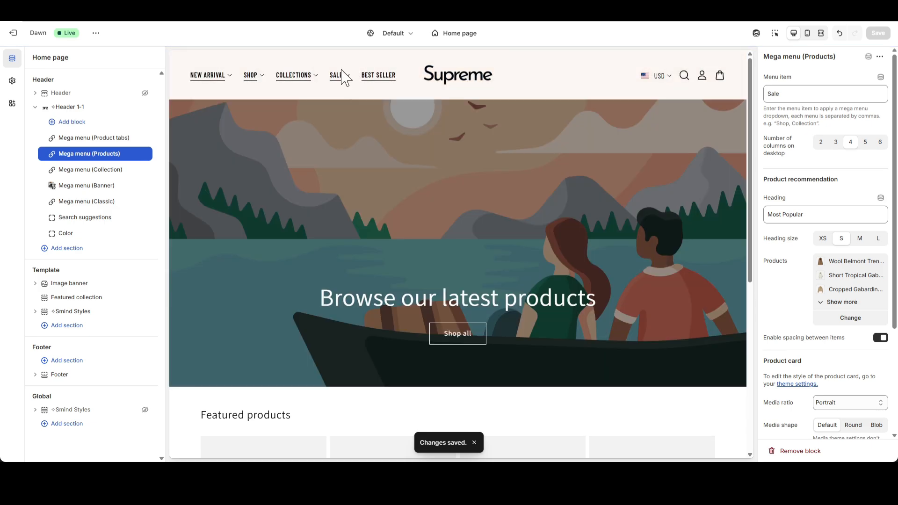
Check the Sale dropdown with its recommended products in the full-width preview and return to the desktop view.
{"action": "mouse_move", "coordinate": [341, 82]}
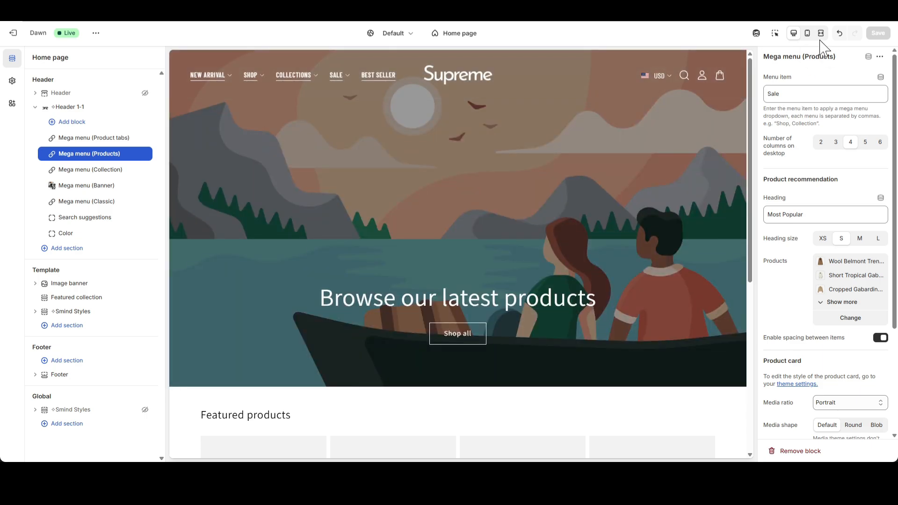
{"action": "left_click", "coordinate": [821, 33]}
{"action": "mouse_move", "coordinate": [174, 77]}
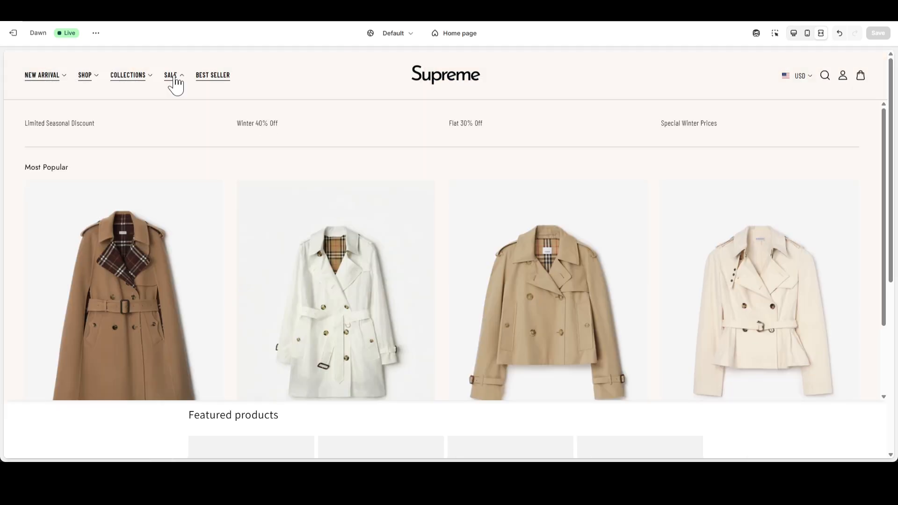
{"action": "scroll", "coordinate": [281, 281], "scroll_direction": "down", "scroll_amount": 2}
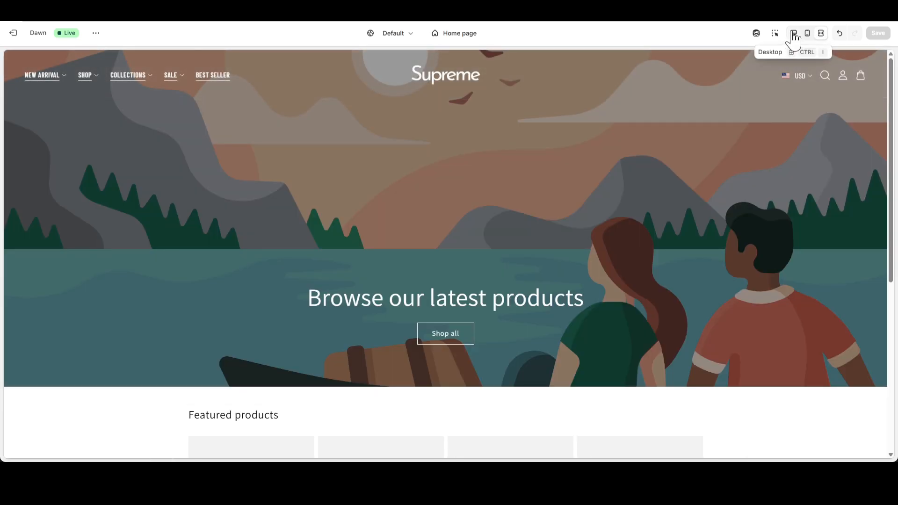
{"action": "left_click", "coordinate": [794, 33]}
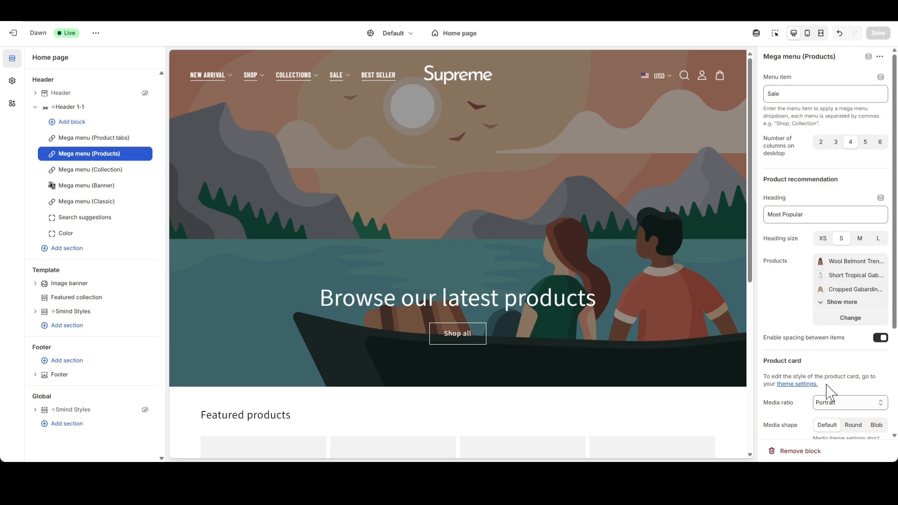
Set the products mega menu's media ratio to Adapt, check the Sale dropdown in the full-width preview and return to the desktop view.
{"action": "scroll", "coordinate": [816, 279], "scroll_direction": "down", "scroll_amount": 3}
{"action": "left_click", "coordinate": [837, 258]}
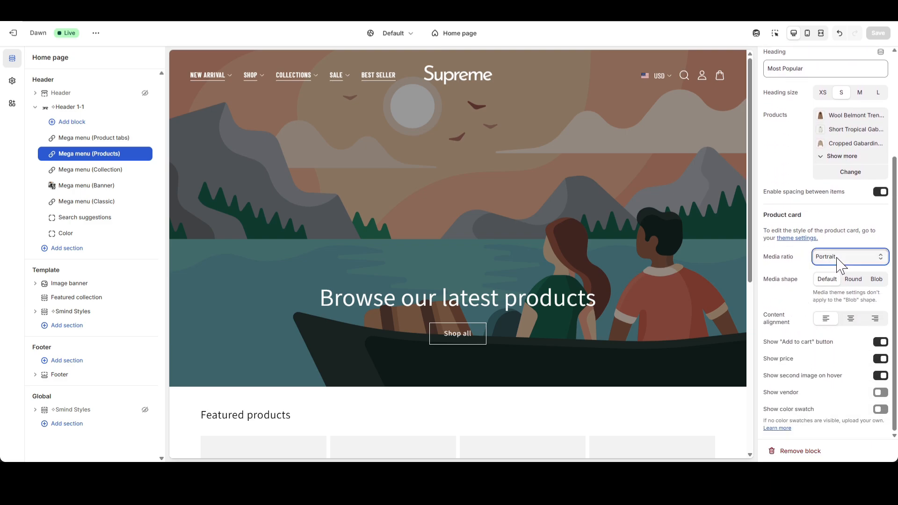
{"action": "left_click", "coordinate": [837, 271]}
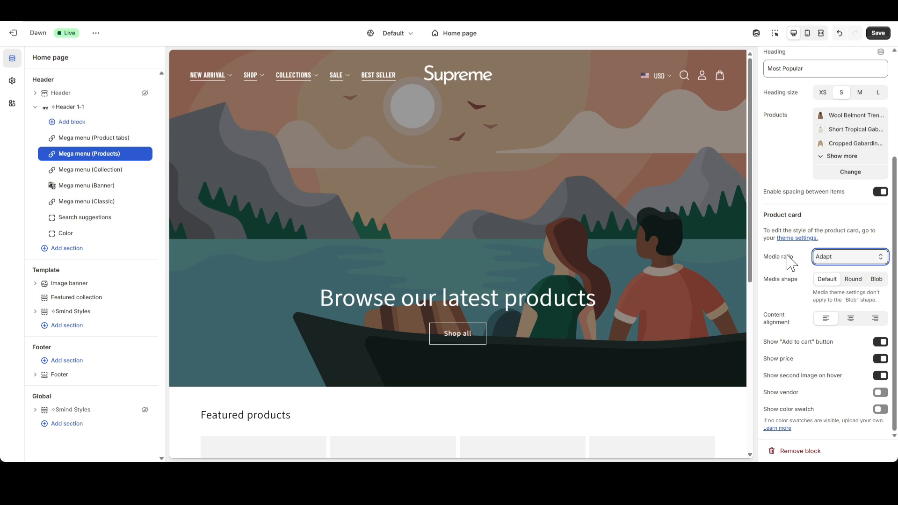
{"action": "left_click", "coordinate": [821, 33]}
{"action": "left_click", "coordinate": [172, 77]}
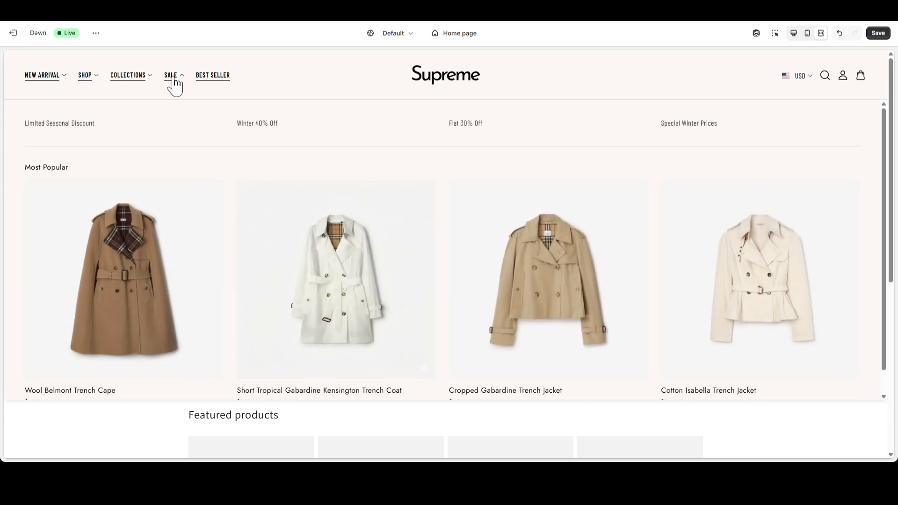
{"action": "scroll", "coordinate": [146, 287], "scroll_direction": "down", "scroll_amount": 1}
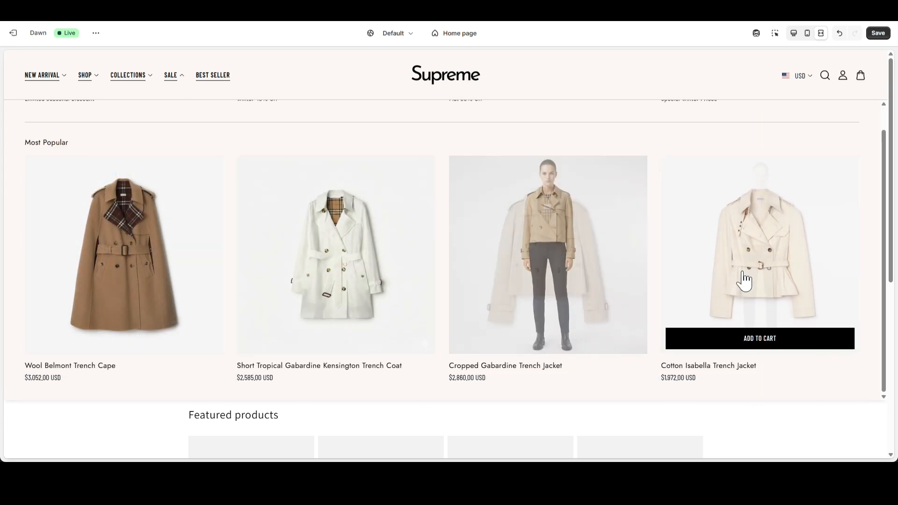
{"action": "scroll", "coordinate": [695, 155], "scroll_direction": "up", "scroll_amount": 1}
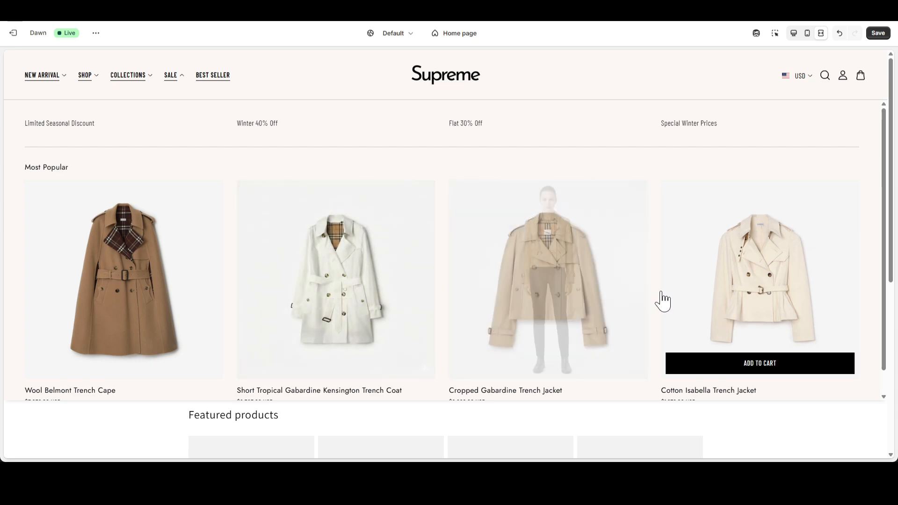
{"action": "scroll", "coordinate": [664, 301], "scroll_direction": "down", "scroll_amount": 1}
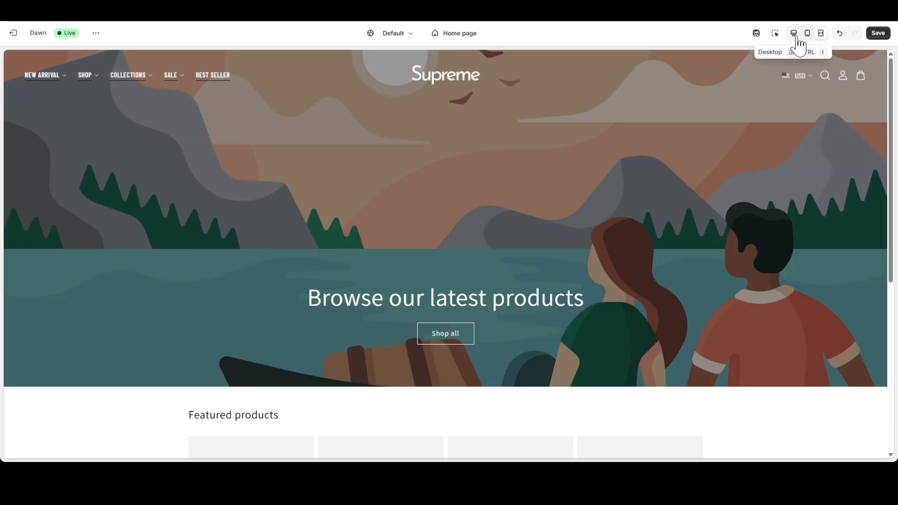
{"action": "left_click", "coordinate": [796, 35]}
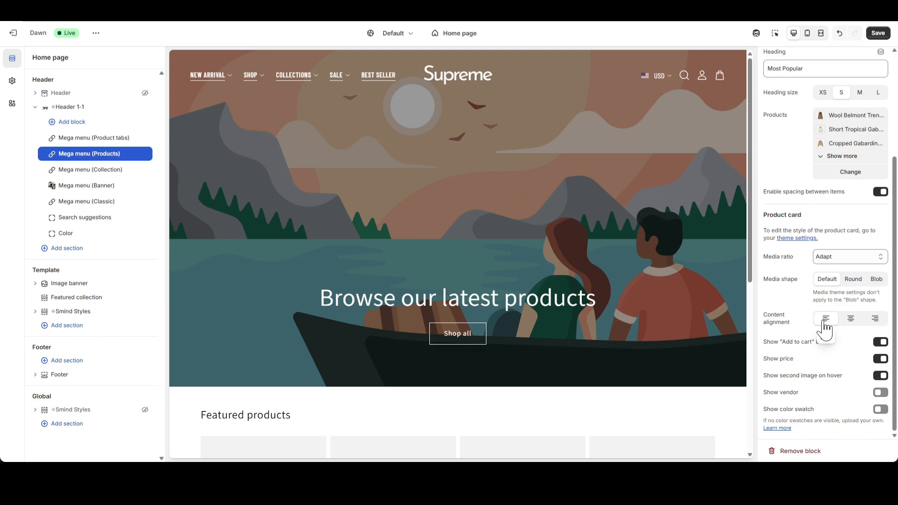
Apply the Mega menu (Product tabs) block to the menu item "Best Seller".
{"action": "scroll", "coordinate": [818, 369], "scroll_direction": "up", "scroll_amount": 4}
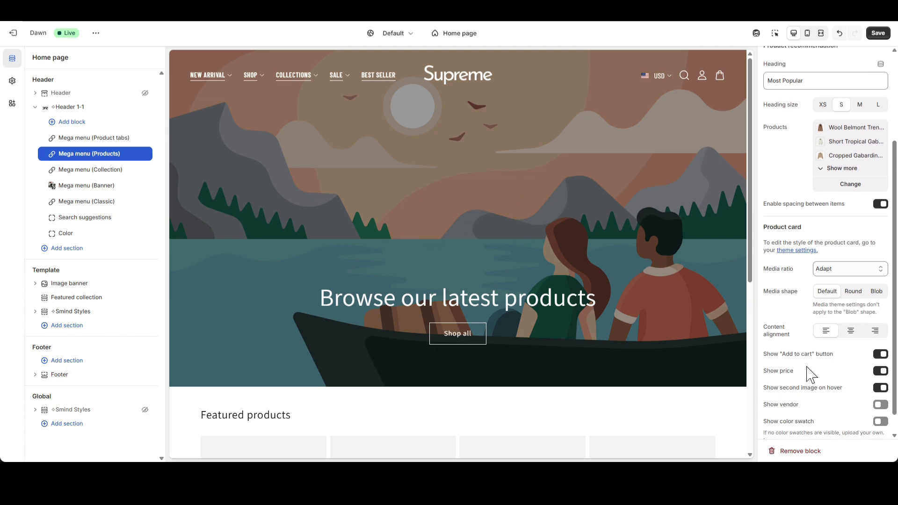
{"action": "left_click", "coordinate": [79, 140]}
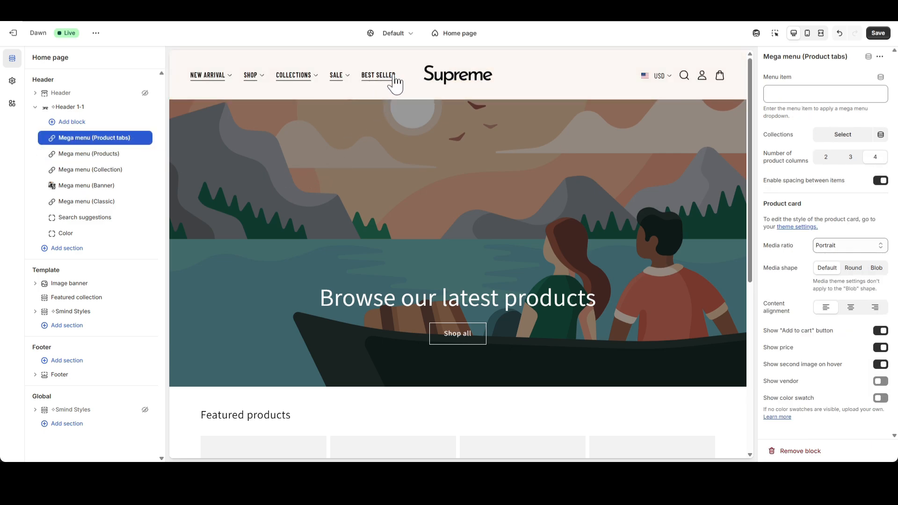
{"action": "left_click", "coordinate": [790, 93]}
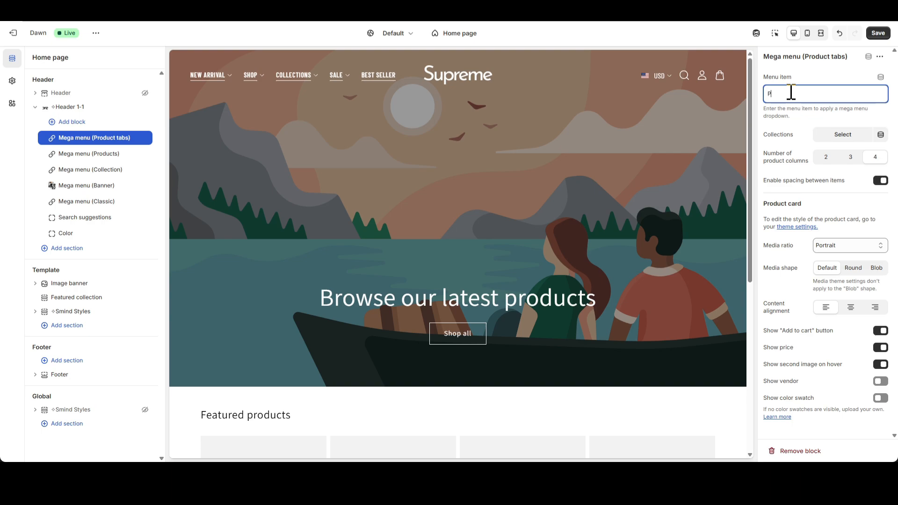
{"action": "type", "text": "Best Seller"}
{"action": "left_click", "coordinate": [794, 127]}
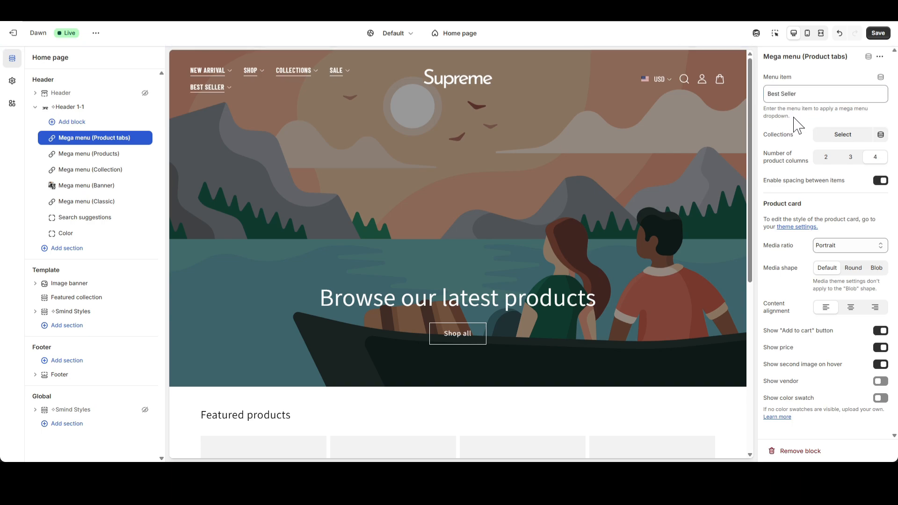
Add the collections Women's Trench Coats, Women's Bags and Women's Shoes to the product tabs mega menu, disable spacing between items and save.
{"action": "left_click", "coordinate": [836, 135]}
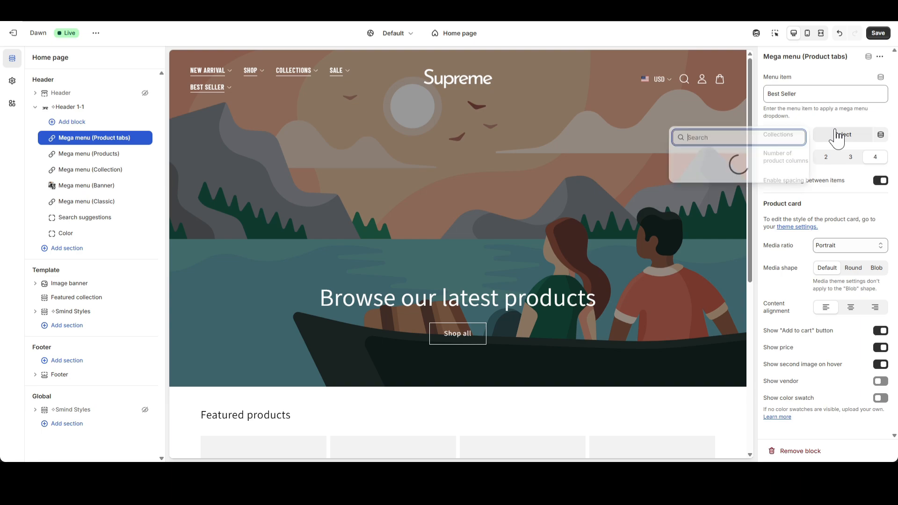
{"action": "scroll", "coordinate": [767, 251], "scroll_direction": "down", "scroll_amount": 1}
{"action": "left_click", "coordinate": [764, 306]}
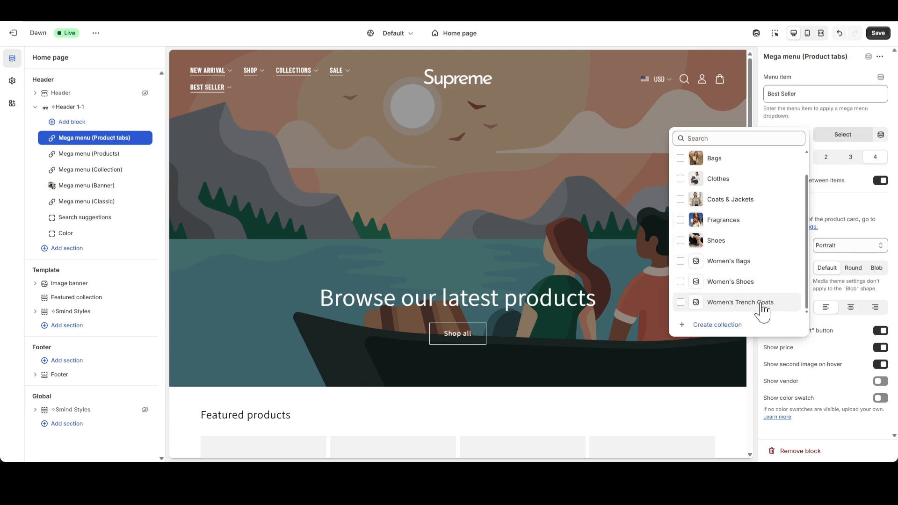
{"action": "left_click", "coordinate": [754, 282]}
{"action": "left_click", "coordinate": [754, 261]}
{"action": "left_click", "coordinate": [840, 226]}
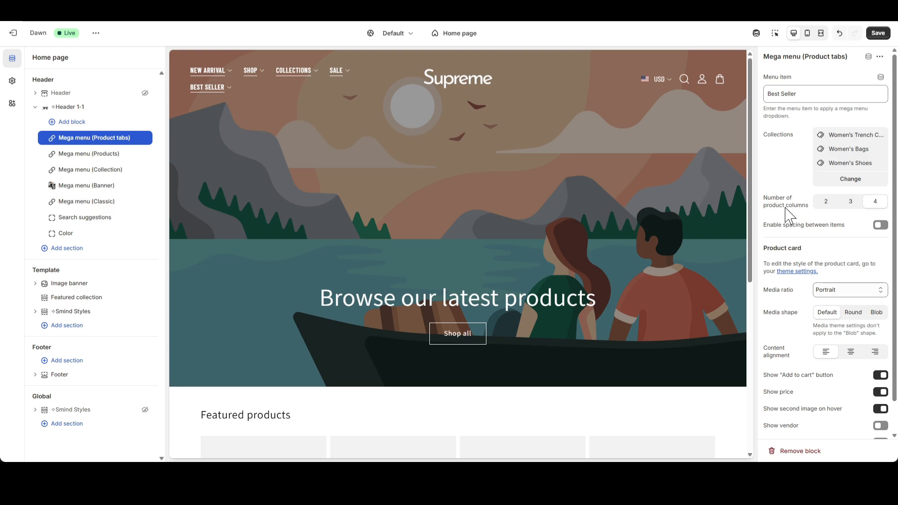
{"action": "left_click", "coordinate": [878, 33]}
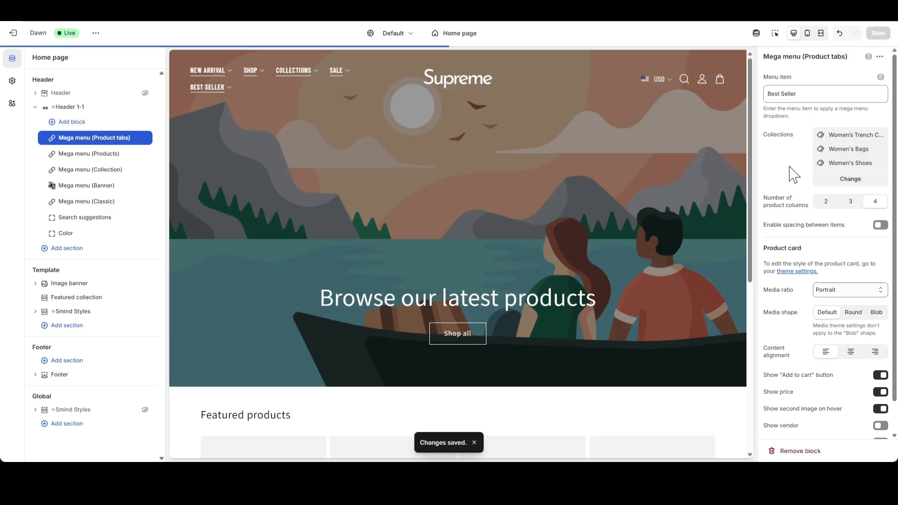
Check the Women's Bags and Women's Shoes tabs of the Best Seller dropdown in the full-width preview and return to the desktop view.
{"action": "left_click", "coordinate": [821, 33]}
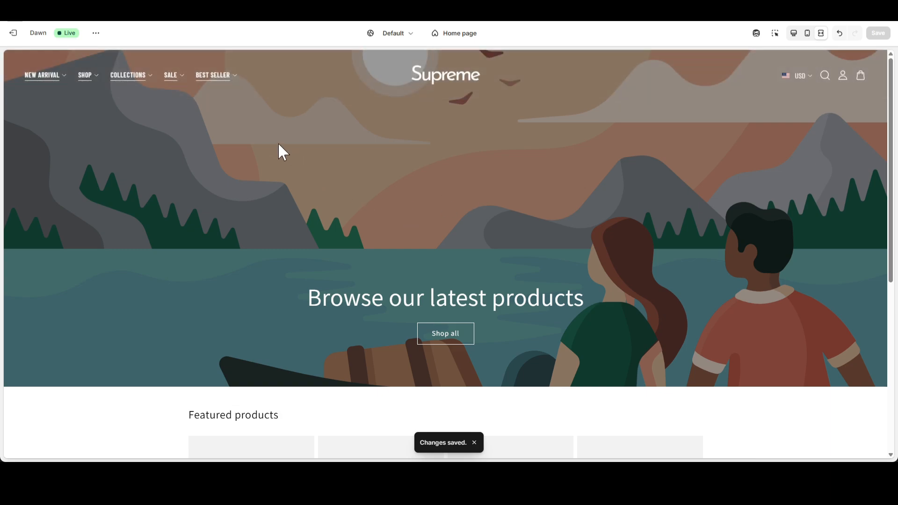
{"action": "left_click", "coordinate": [231, 78]}
{"action": "left_click", "coordinate": [102, 148]}
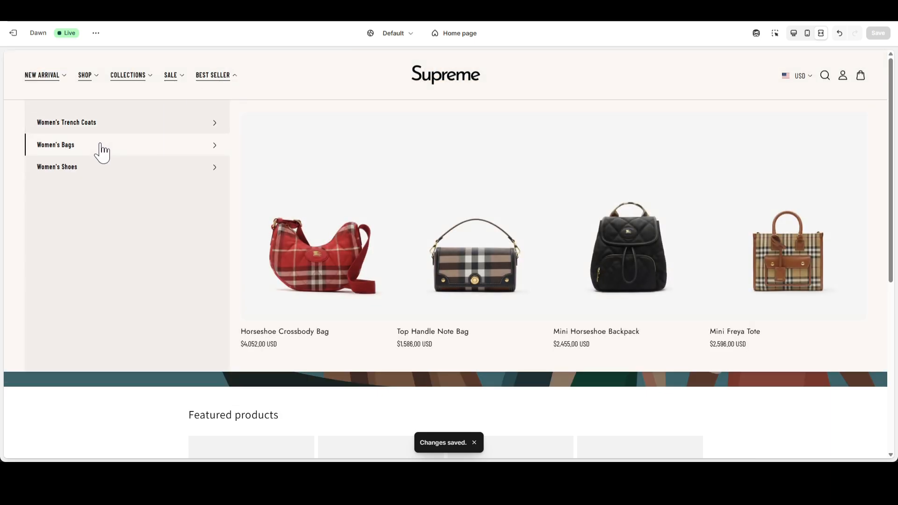
{"action": "left_click", "coordinate": [102, 167]}
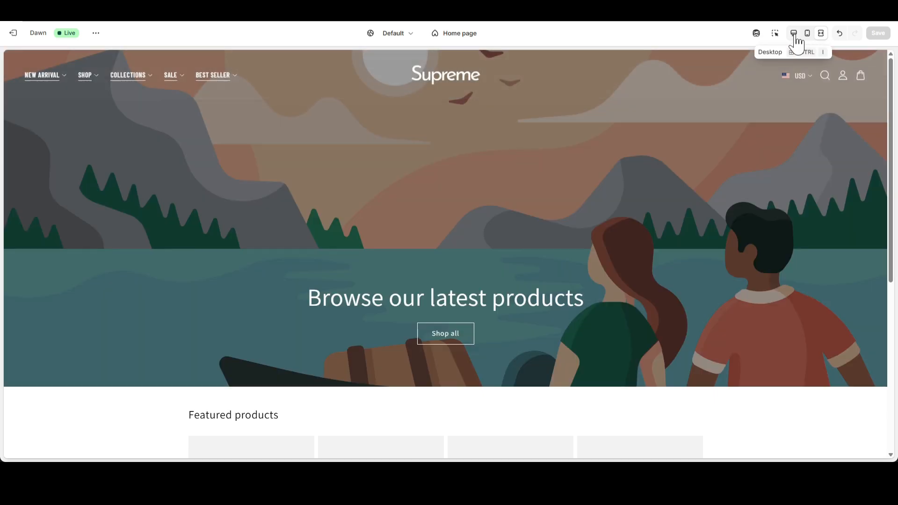
{"action": "left_click", "coordinate": [794, 33]}
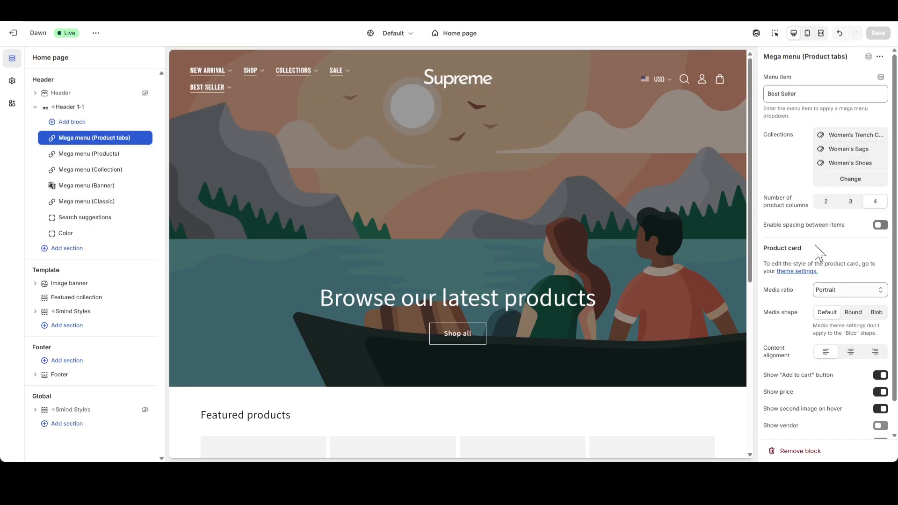
Set the product tabs mega menu's media ratio to Adapt and check the Best Seller dropdown in the full-width preview.
{"action": "left_click", "coordinate": [838, 303]}
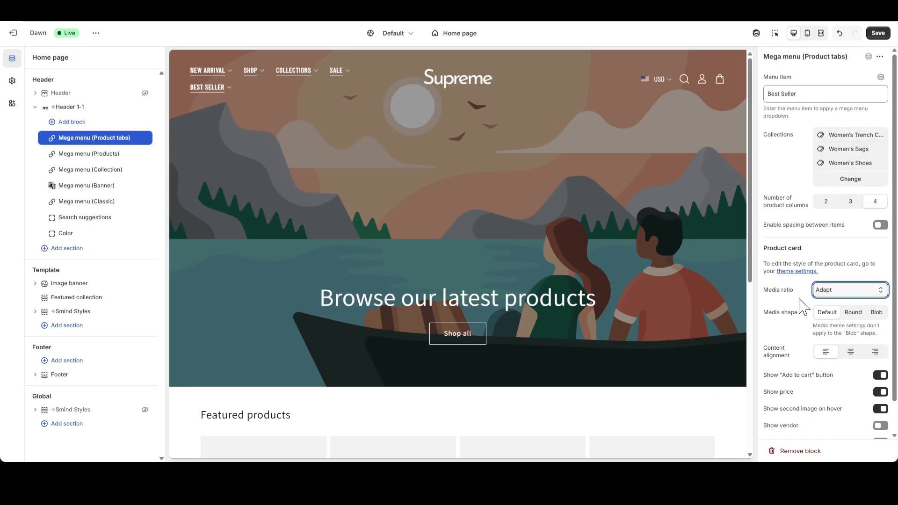
{"action": "scroll", "coordinate": [798, 314], "scroll_direction": "down", "scroll_amount": 1}
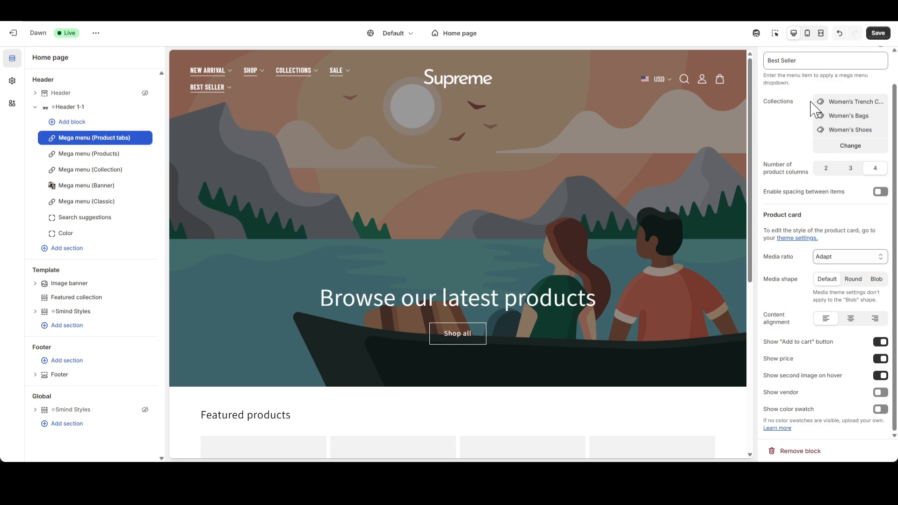
{"action": "left_click", "coordinate": [821, 33]}
{"action": "mouse_move", "coordinate": [227, 84]}
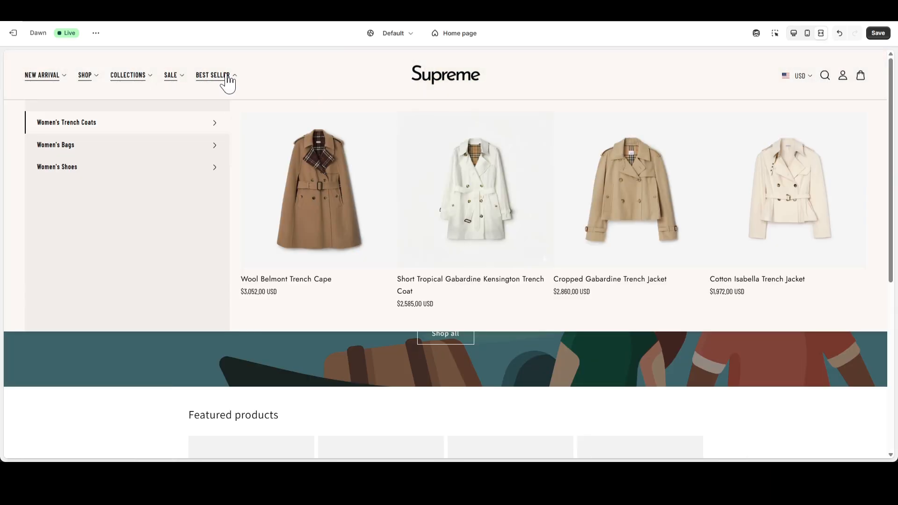
Check the Women's Trench Coats, Women's Bags and Women's Shoes tabs of the Best Seller dropdown in the full-width preview.
{"action": "mouse_move", "coordinate": [107, 149]}
{"action": "mouse_move", "coordinate": [97, 170]}
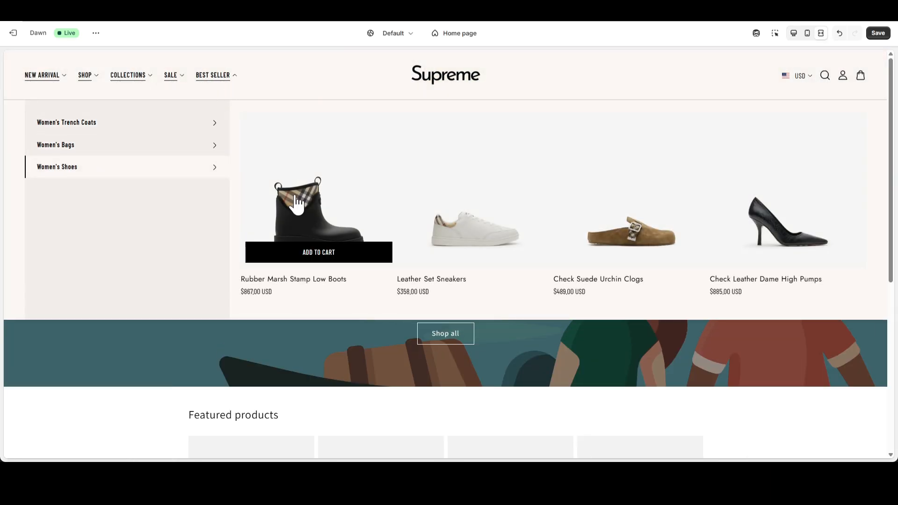
{"action": "mouse_move", "coordinate": [774, 219]}
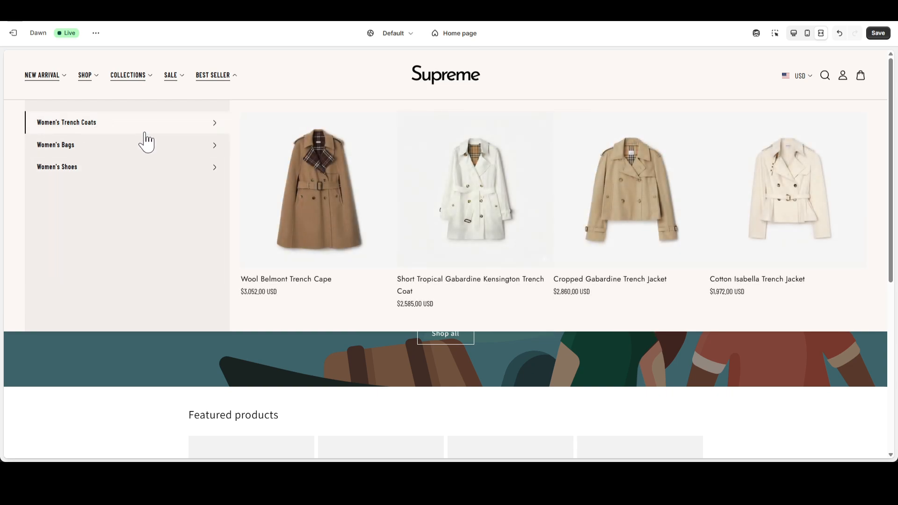
{"action": "mouse_move", "coordinate": [655, 192]}
{"action": "mouse_move", "coordinate": [222, 124]}
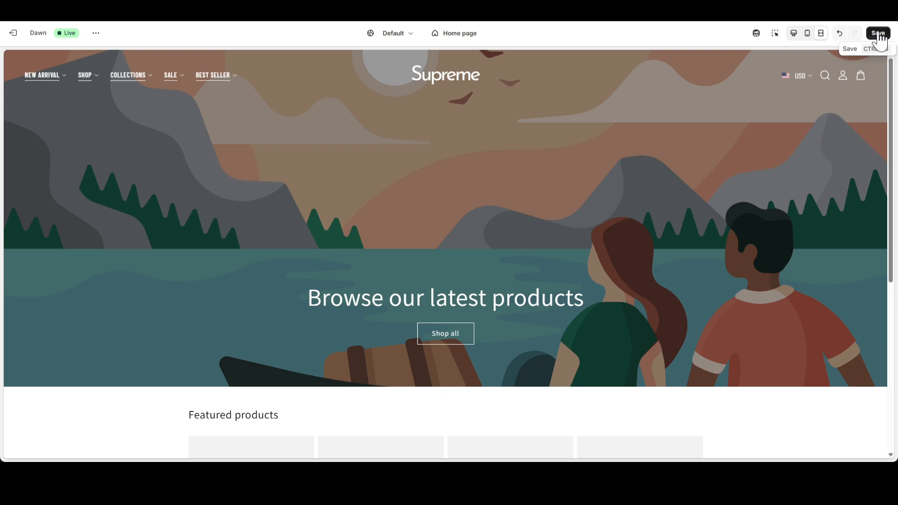
Save the theme changes and return the preview to the desktop view.
{"action": "left_click", "coordinate": [878, 33]}
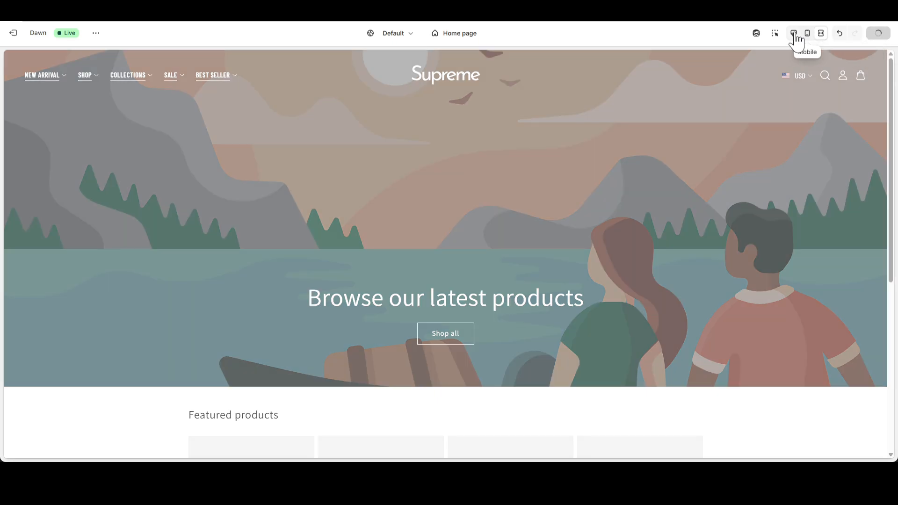
{"action": "left_click", "coordinate": [794, 32]}
{"action": "scroll", "coordinate": [858, 293], "scroll_direction": "up", "scroll_amount": 2}
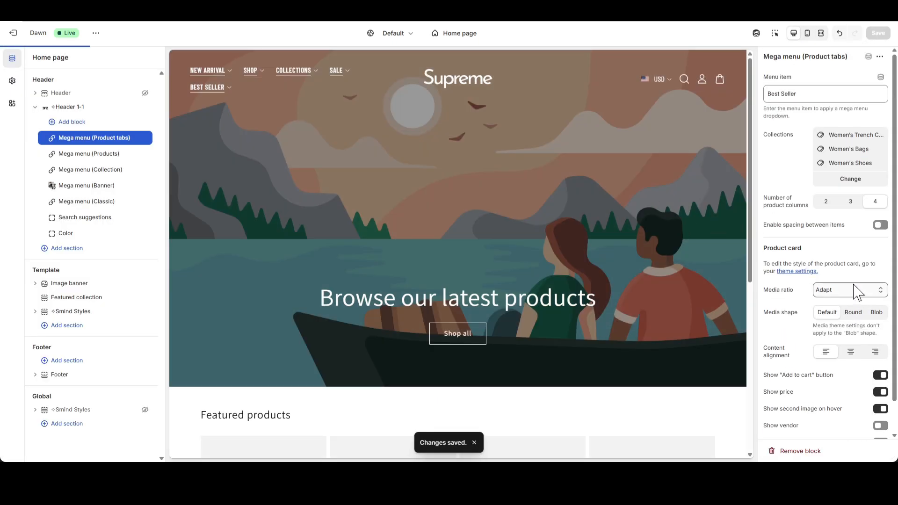
Set the default background of the header's Color block to #FFFFFF.
{"action": "left_click", "coordinate": [67, 234]}
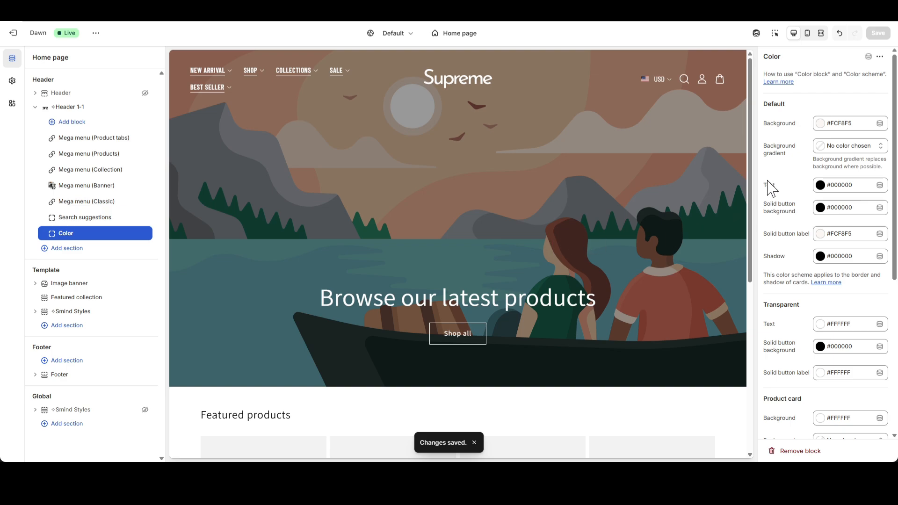
{"action": "left_click", "coordinate": [819, 124]}
{"action": "left_click_drag", "start_coordinate": [810, 147], "coordinate": [798, 135]}
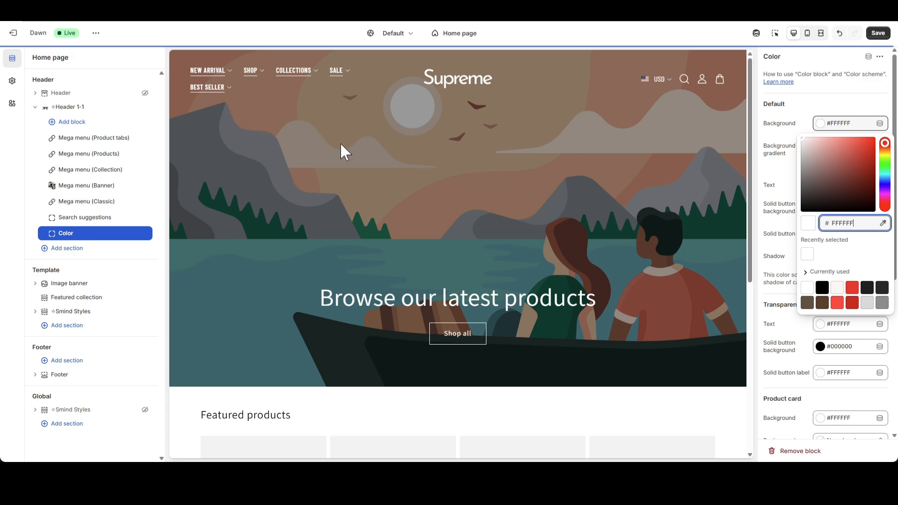
Check the New Arrival, Shop, Collections, Sale and Best Seller dropdowns in the full-width preview and return to the desktop view.
{"action": "left_click", "coordinate": [822, 34]}
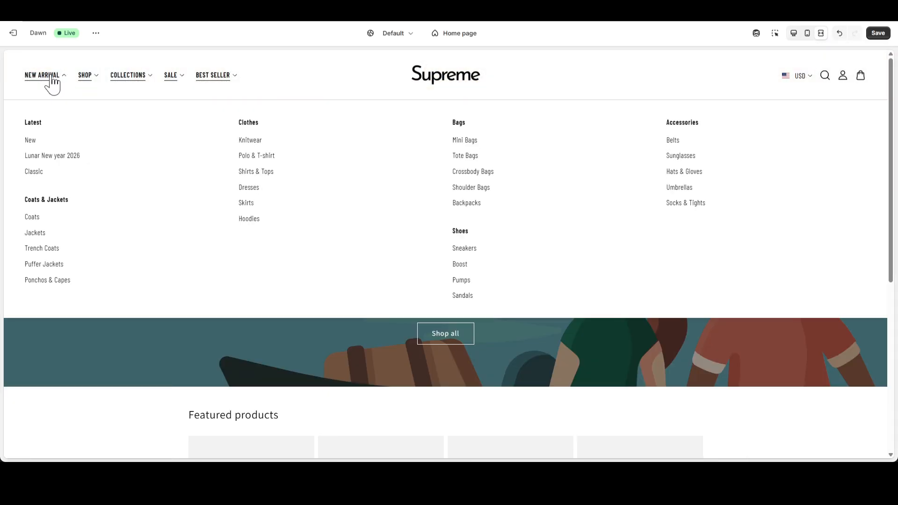
{"action": "mouse_move", "coordinate": [97, 83]}
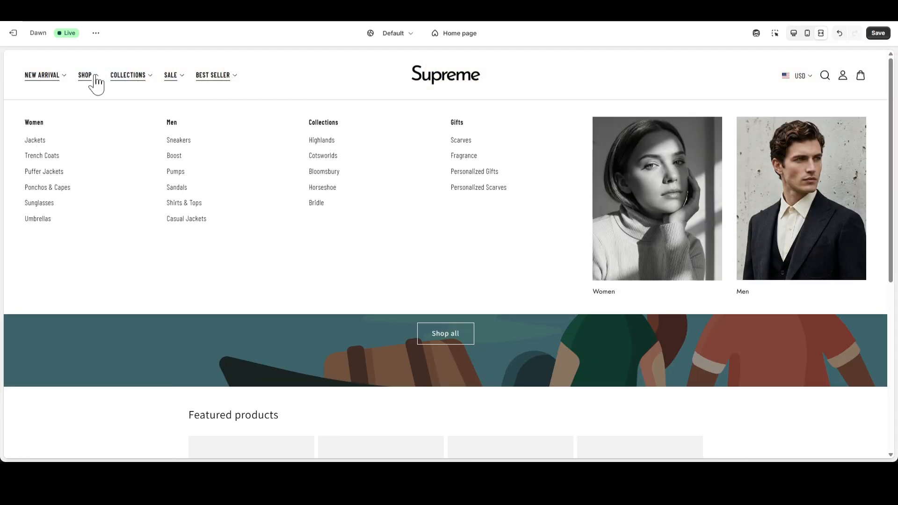
{"action": "mouse_move", "coordinate": [135, 85]}
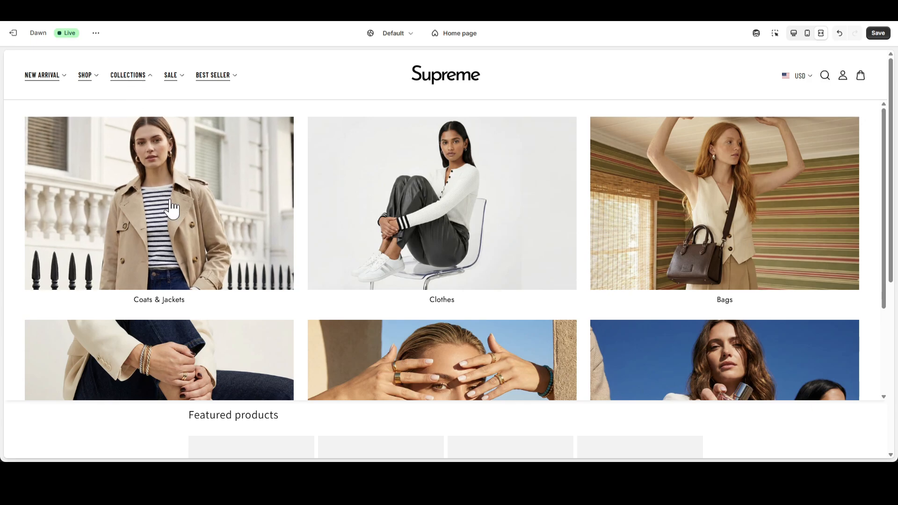
{"action": "scroll", "coordinate": [496, 213], "scroll_direction": "down", "scroll_amount": 3}
{"action": "scroll", "coordinate": [496, 213], "scroll_direction": "up", "scroll_amount": 1}
{"action": "mouse_move", "coordinate": [177, 86]}
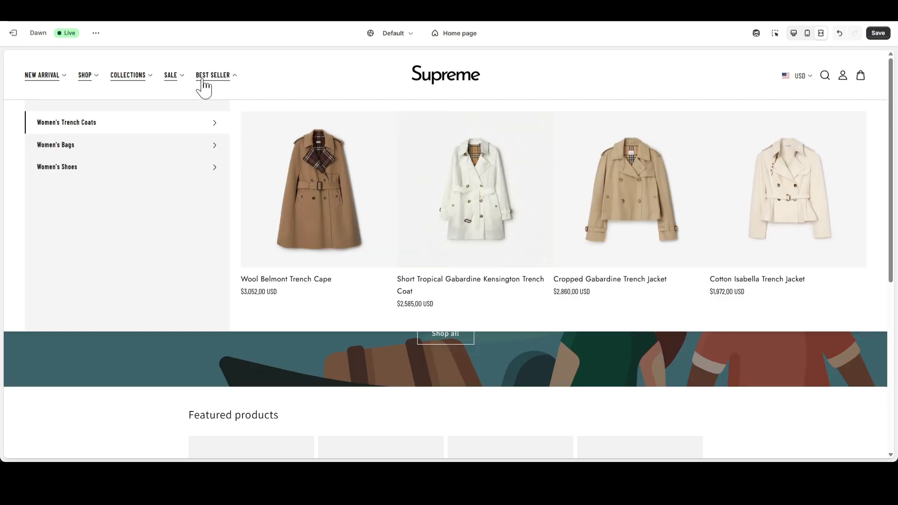
{"action": "mouse_move", "coordinate": [138, 154]}
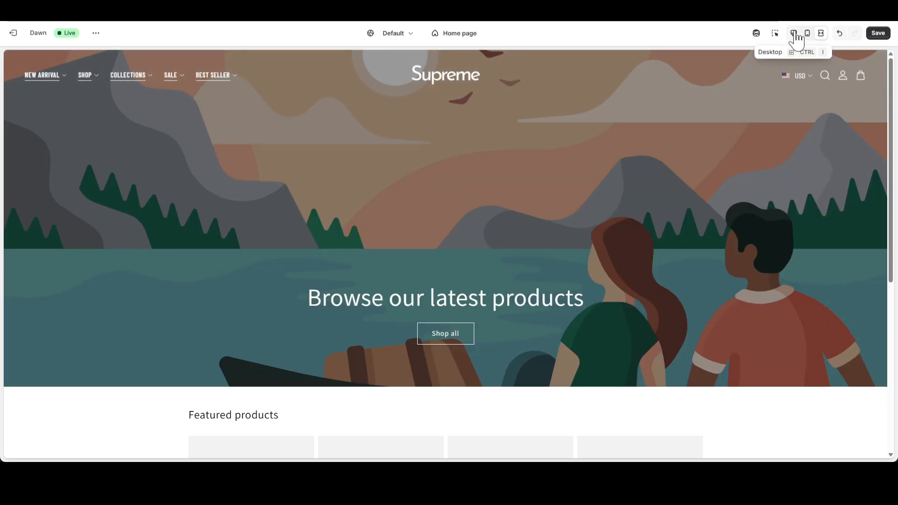
{"action": "left_click", "coordinate": [795, 33]}
Switch to the mobile preview, open the menu drawer, and expand and collapse the New Arrival and Shop items.
{"action": "left_click", "coordinate": [802, 37]}
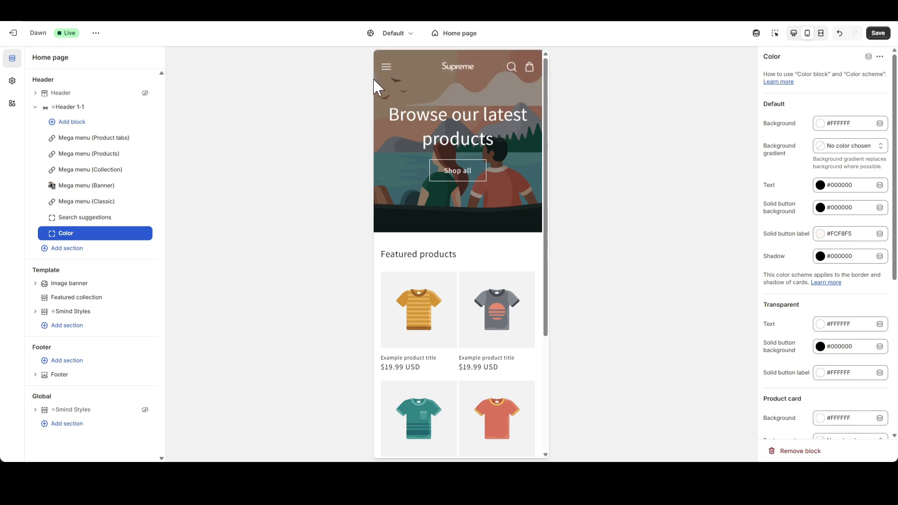
{"action": "left_click", "coordinate": [386, 67]}
{"action": "left_click", "coordinate": [517, 91]}
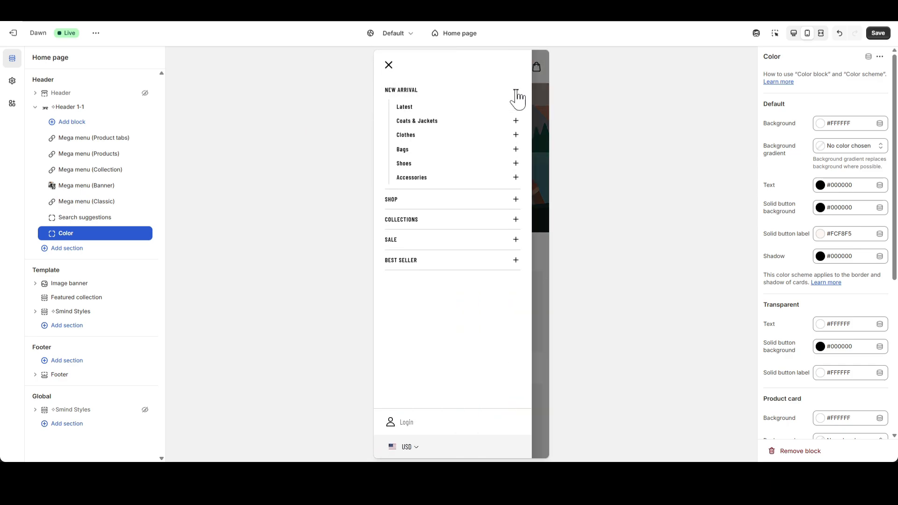
{"action": "left_click", "coordinate": [518, 93]}
{"action": "left_click", "coordinate": [518, 113]}
{"action": "left_click", "coordinate": [518, 112]}
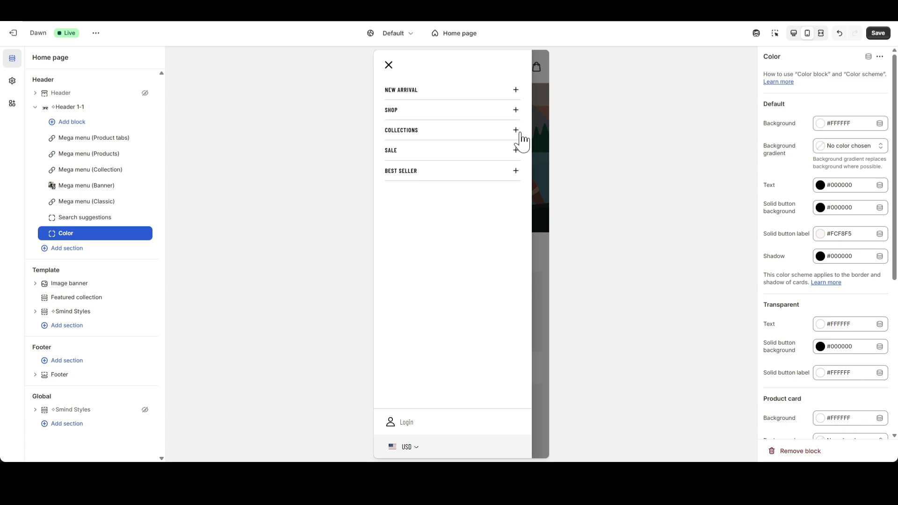
Expand and collapse the Collections, Sale and Best Seller items in the mobile menu drawer, then close the drawer.
{"action": "left_click", "coordinate": [517, 131]}
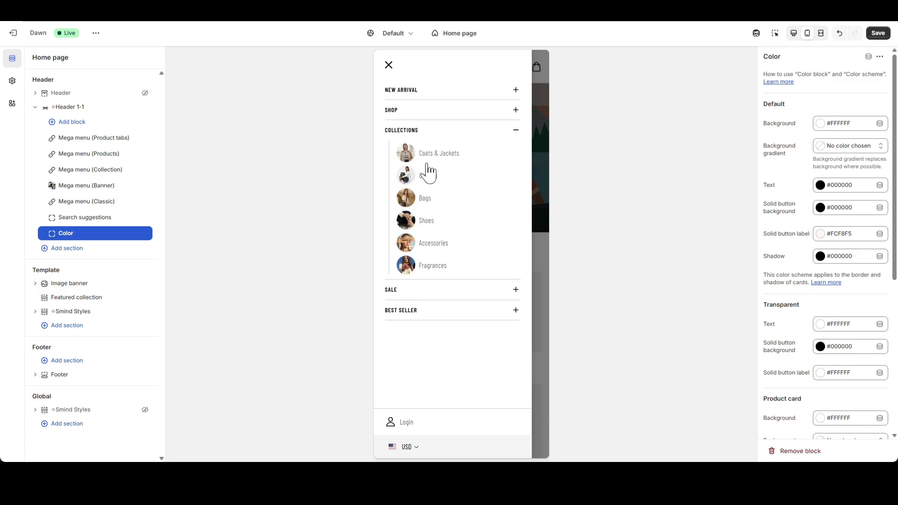
{"action": "left_click", "coordinate": [518, 131]}
{"action": "left_click", "coordinate": [517, 151]}
{"action": "left_click", "coordinate": [517, 151]}
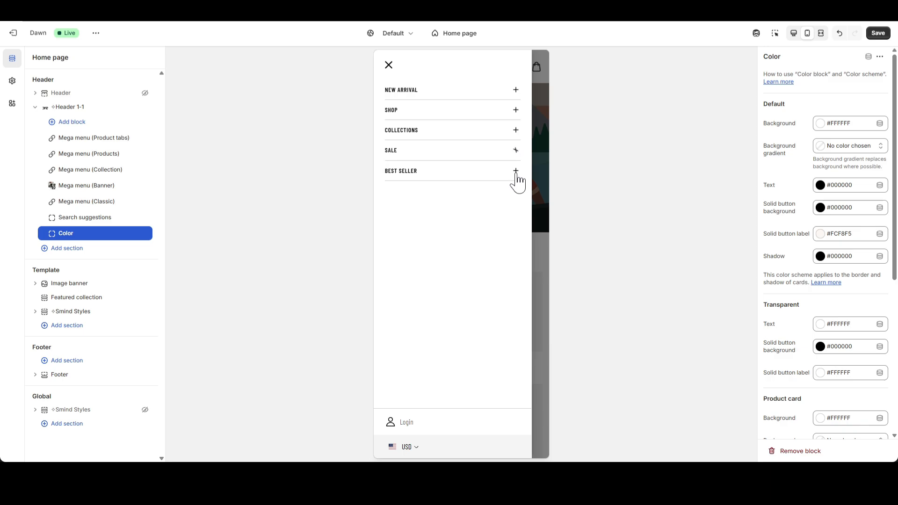
{"action": "left_click", "coordinate": [517, 180]}
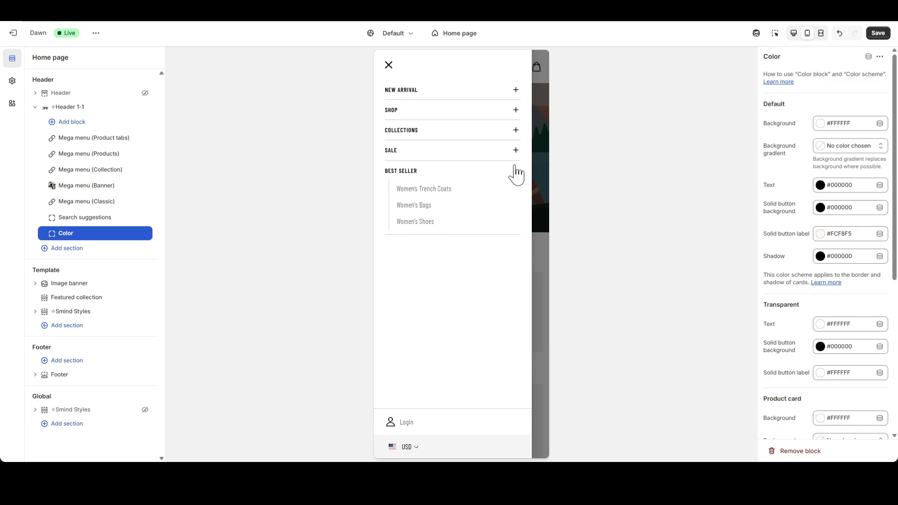
{"action": "left_click", "coordinate": [515, 169]}
{"action": "left_click", "coordinate": [388, 65]}
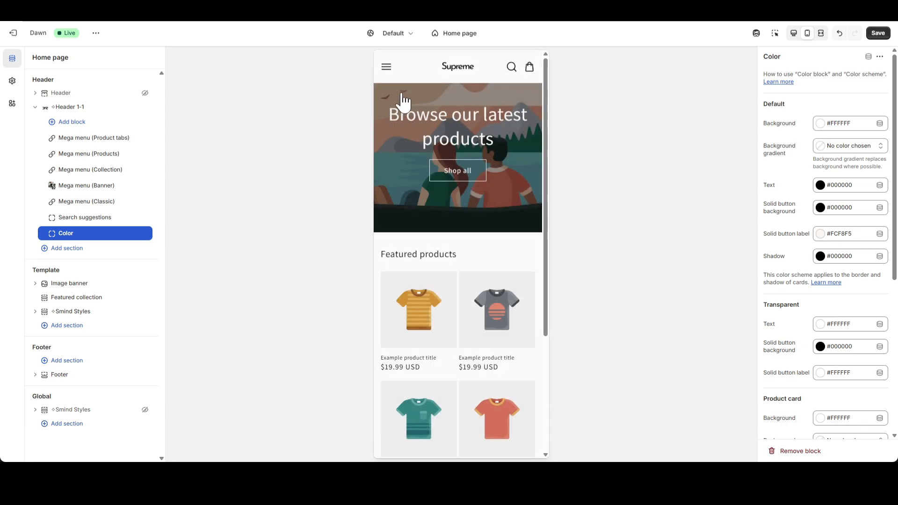
Set the Header 1-1 mobile logo width to 110 px, check the sticky header while scrolling and save.
{"action": "left_click", "coordinate": [84, 109]}
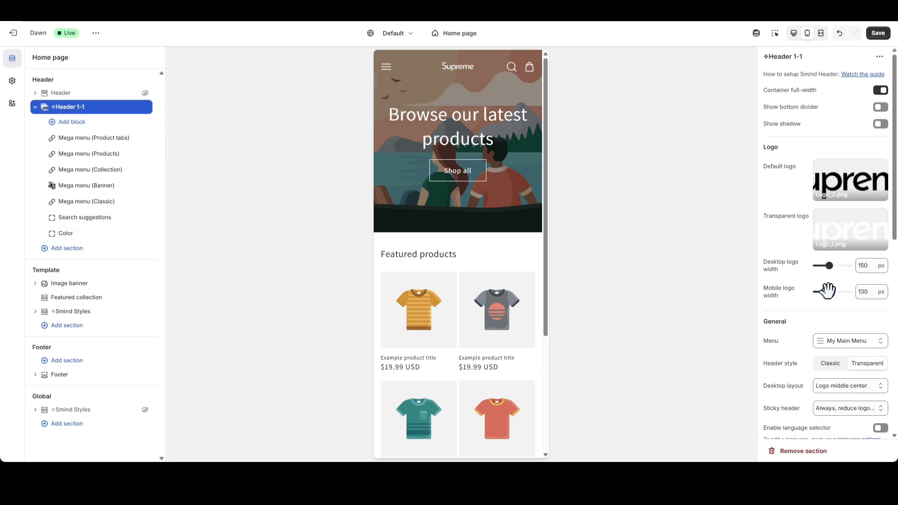
{"action": "left_click_drag", "start_coordinate": [829, 291], "coordinate": [826, 291]}
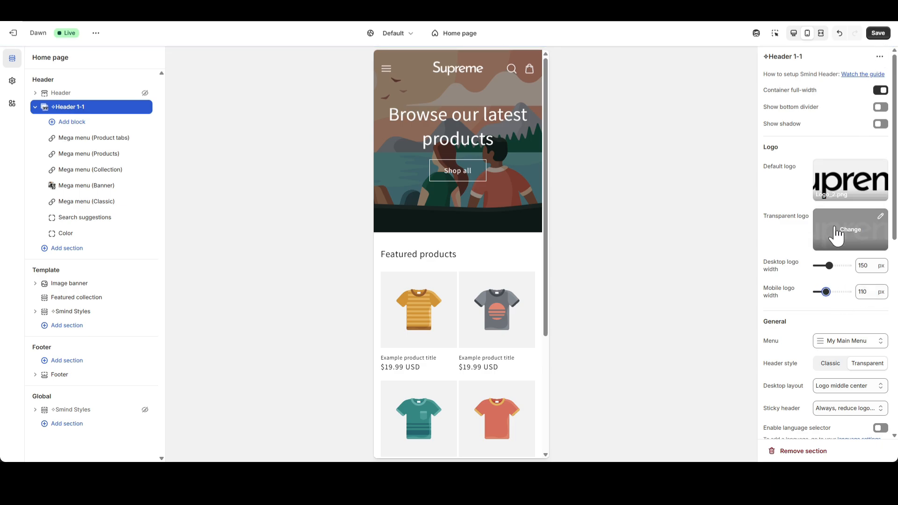
{"action": "scroll", "coordinate": [810, 290], "scroll_direction": "down", "scroll_amount": 1}
{"action": "scroll", "coordinate": [537, 252], "scroll_direction": "down", "scroll_amount": 3}
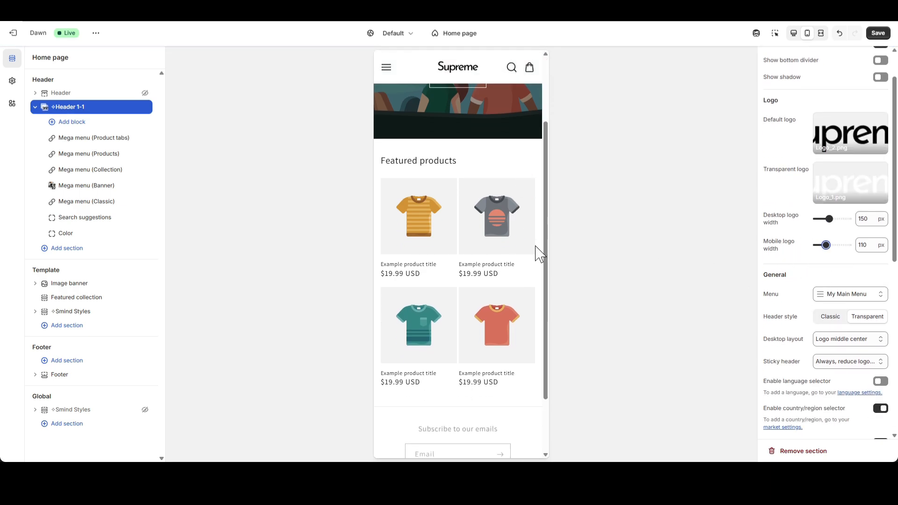
{"action": "scroll", "coordinate": [538, 225], "scroll_direction": "up", "scroll_amount": 3}
{"action": "left_click", "coordinate": [878, 33]}
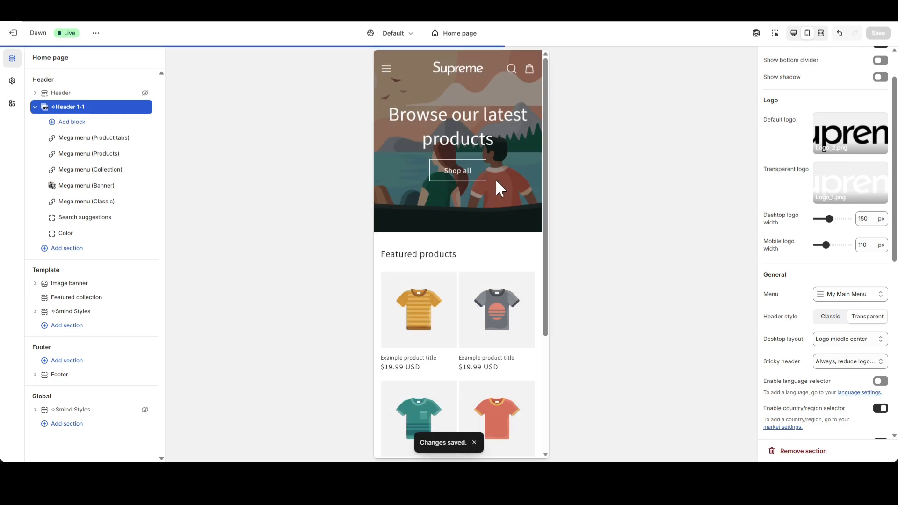
Check the saved header while scrolling the mobile preview, then view it in the desktop and full-width previews.
{"action": "scroll", "coordinate": [491, 187], "scroll_direction": "down", "scroll_amount": 2}
{"action": "scroll", "coordinate": [487, 191], "scroll_direction": "up", "scroll_amount": 2}
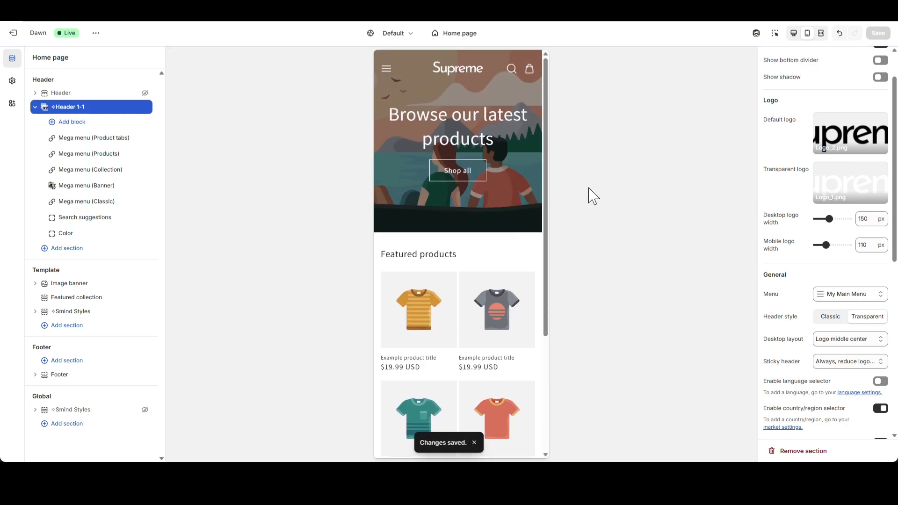
{"action": "left_click", "coordinate": [794, 33]}
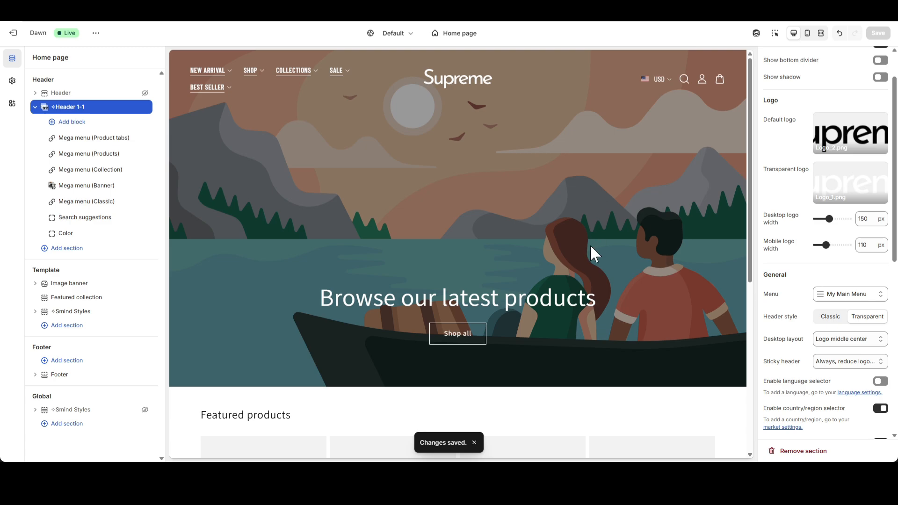
{"action": "left_click", "coordinate": [822, 33]}
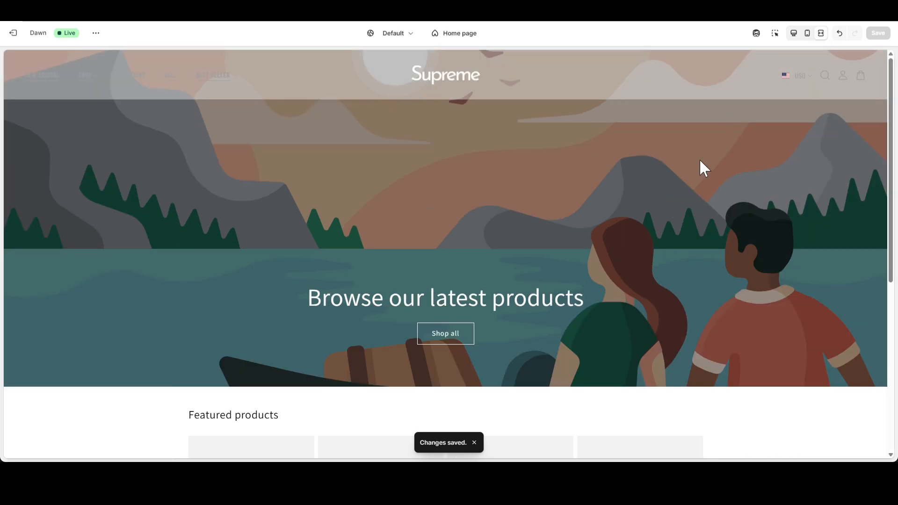